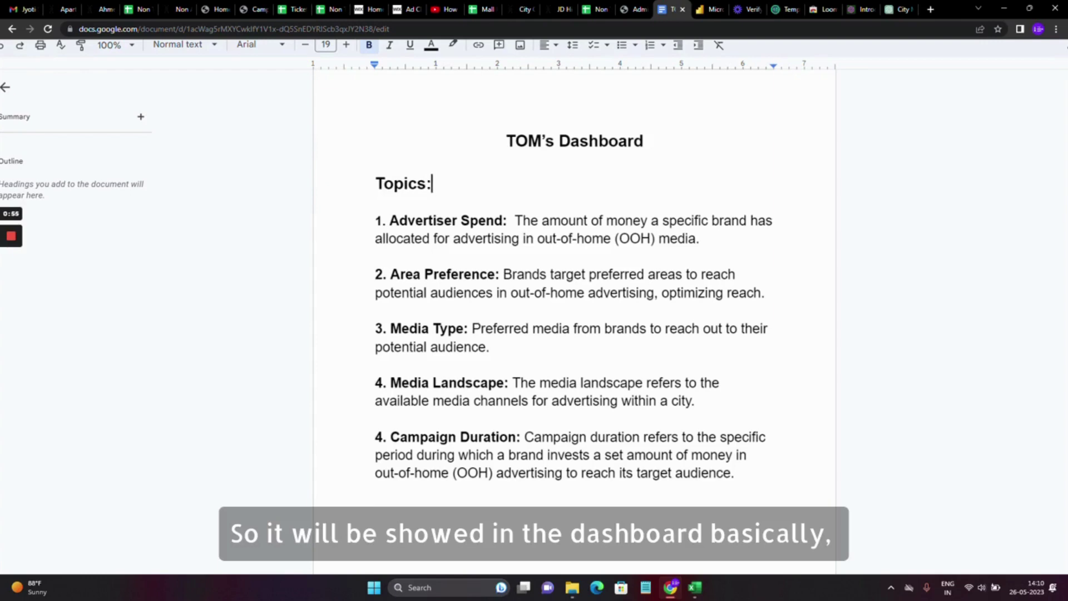
{"action": "scroll", "coordinate": [574, 312], "scroll_direction": "down", "scroll_amount": 1}
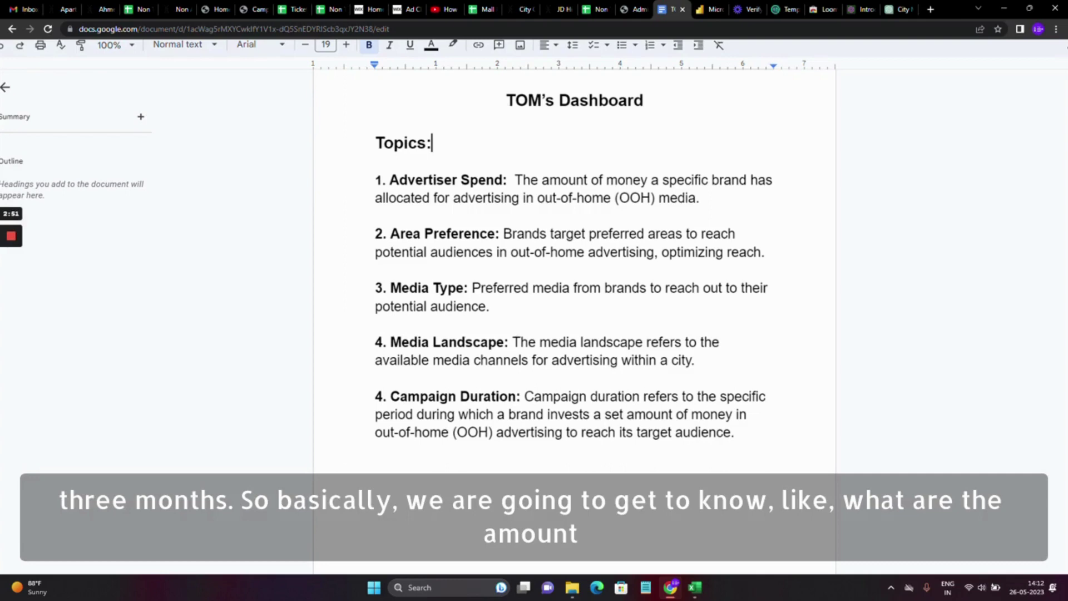
{"action": "scroll", "coordinate": [573, 262], "scroll_direction": "down", "scroll_amount": 1}
{"action": "scroll", "coordinate": [573, 262], "scroll_direction": "up", "scroll_amount": 1}
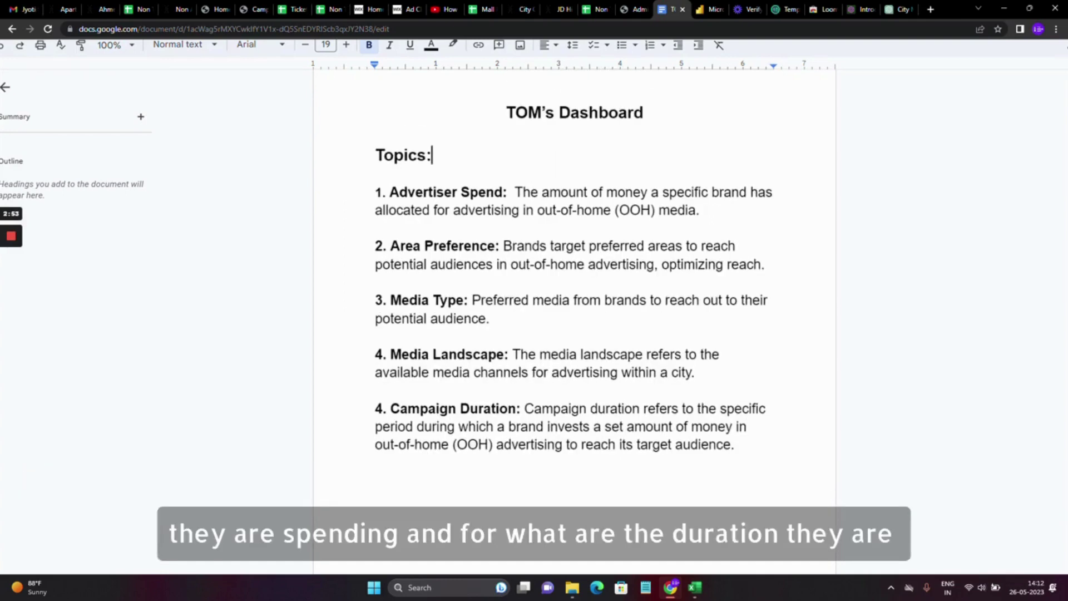
{"action": "scroll", "coordinate": [573, 279], "scroll_direction": "up", "scroll_amount": 1}
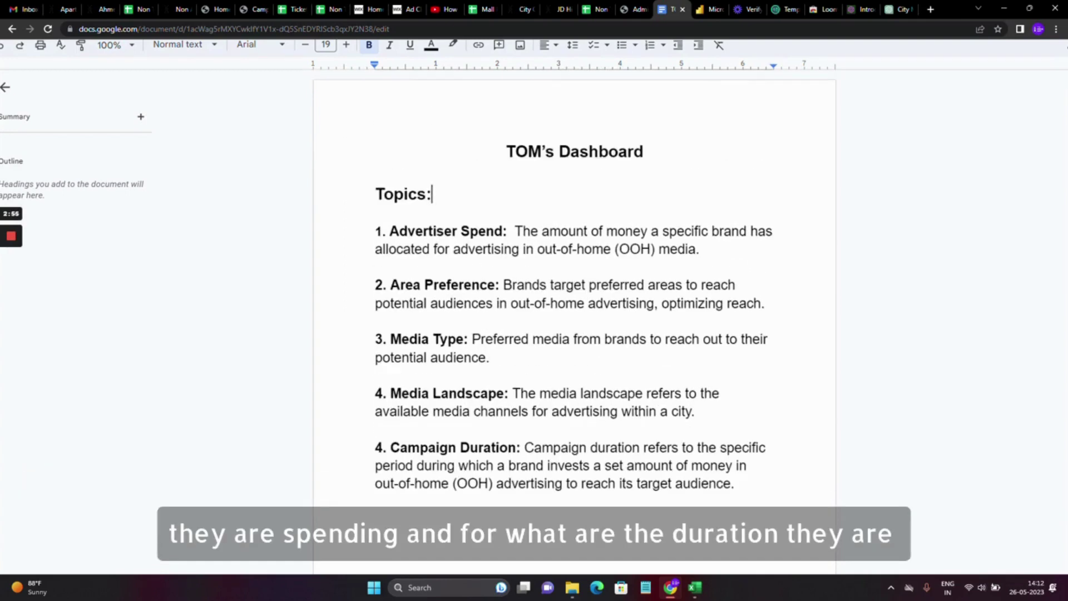
Switch to the TMA OOH Tracker report in Power BI and filter it to the month MARCH and the city MUMBAI.
{"action": "left_click", "coordinate": [710, 8]}
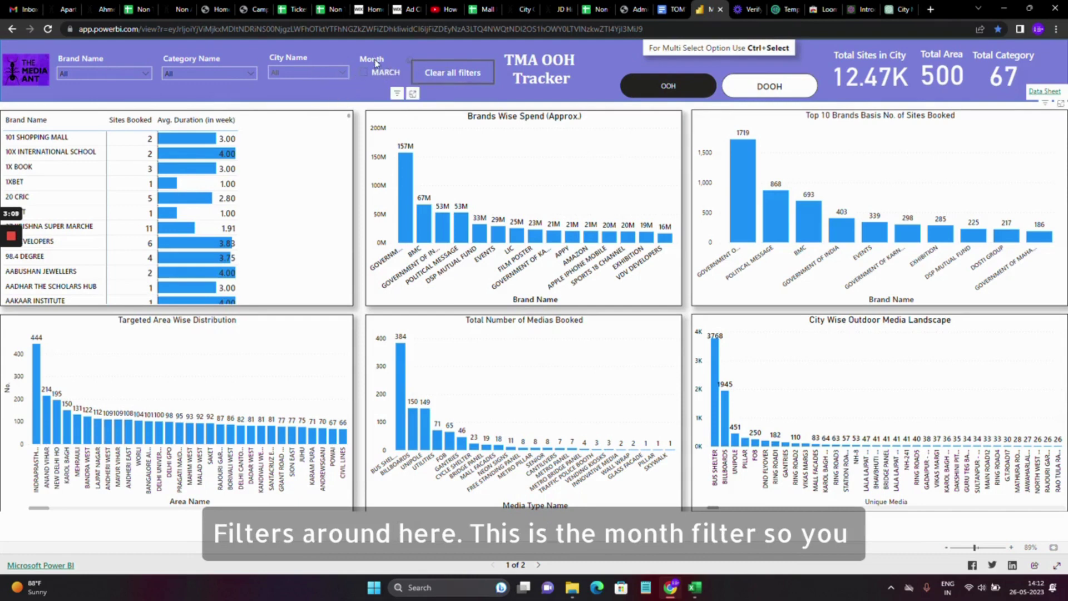
{"action": "left_click", "coordinate": [389, 76]}
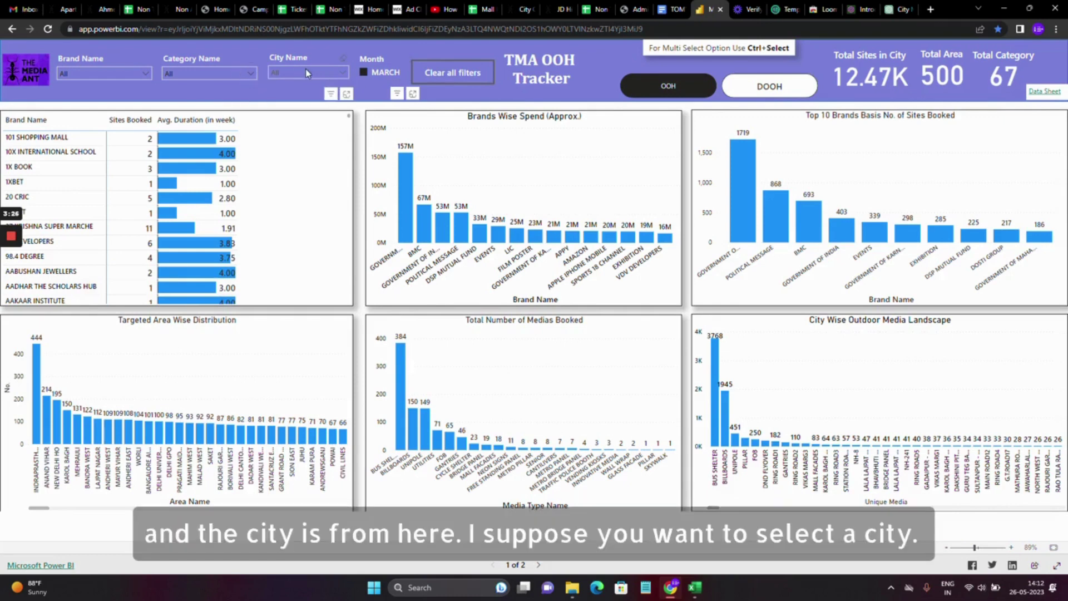
{"action": "left_click", "coordinate": [328, 74]}
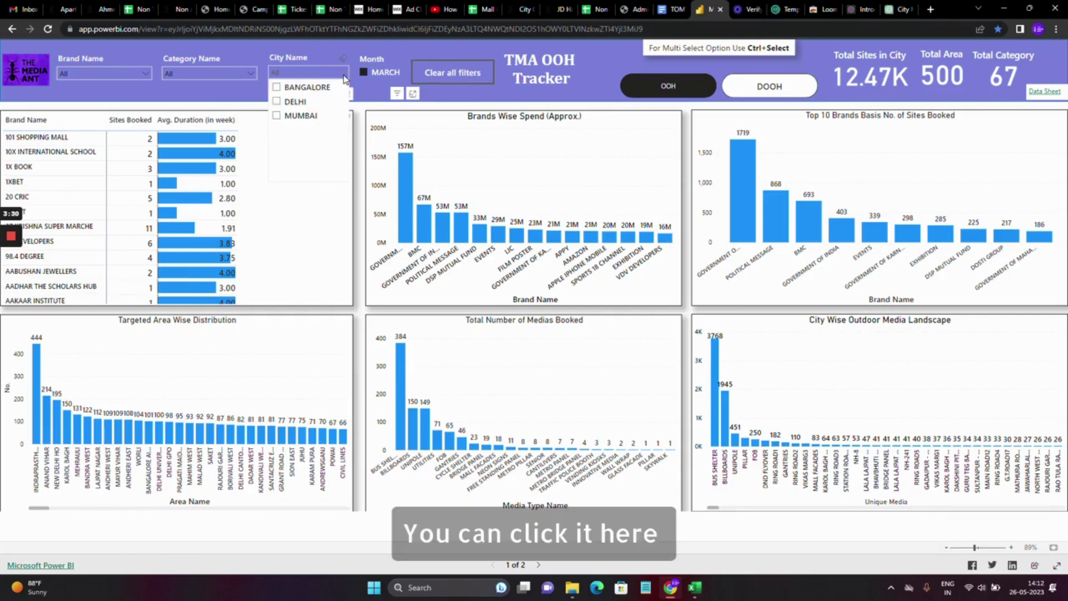
{"action": "left_click", "coordinate": [299, 123]}
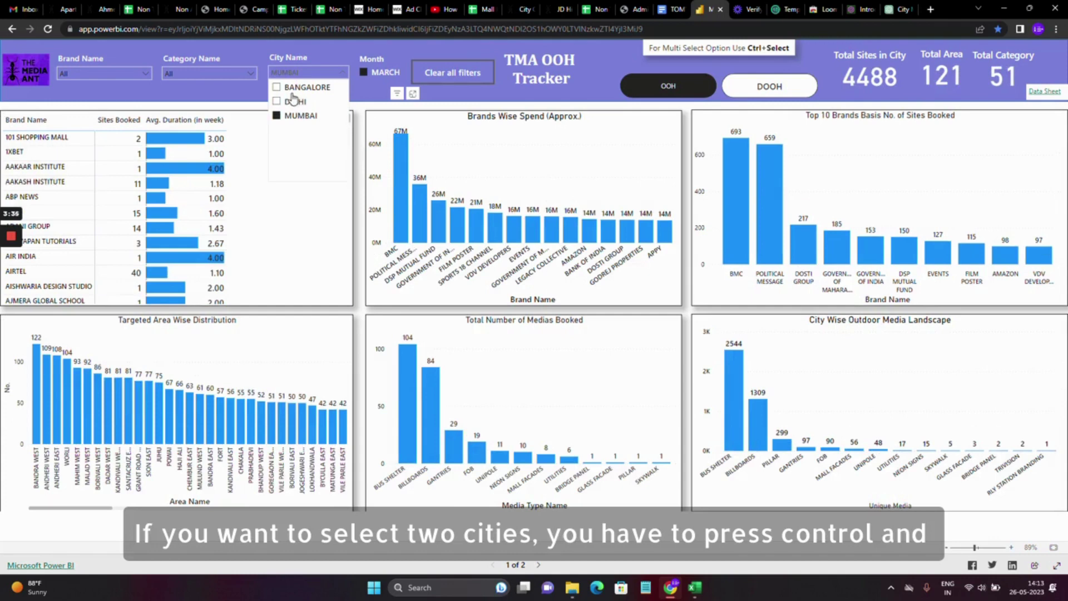
Add BANGALORE to the city filter as a second city and remove it again, keeping only MUMBAI.
{"action": "left_click", "coordinate": [294, 88], "text": "ctrl"}
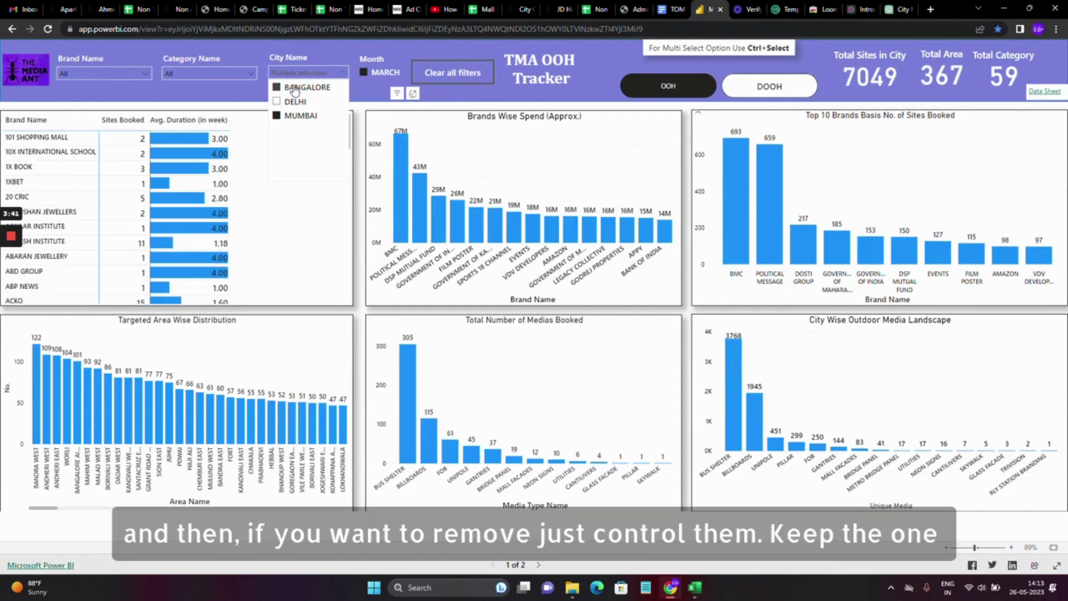
{"action": "left_click", "coordinate": [295, 89], "text": "ctrl"}
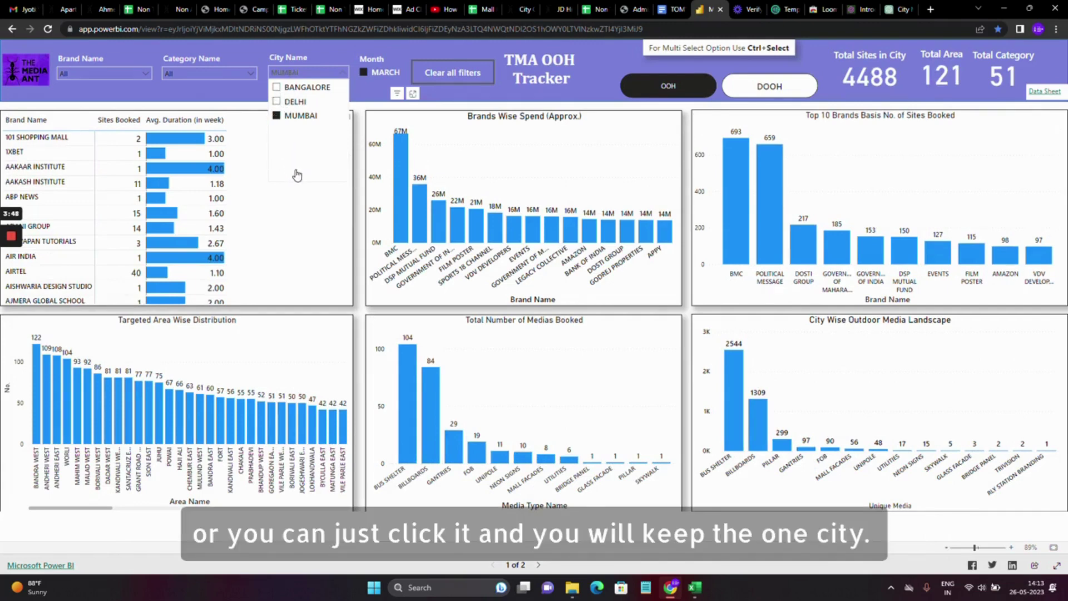
{"action": "left_click", "coordinate": [296, 208]}
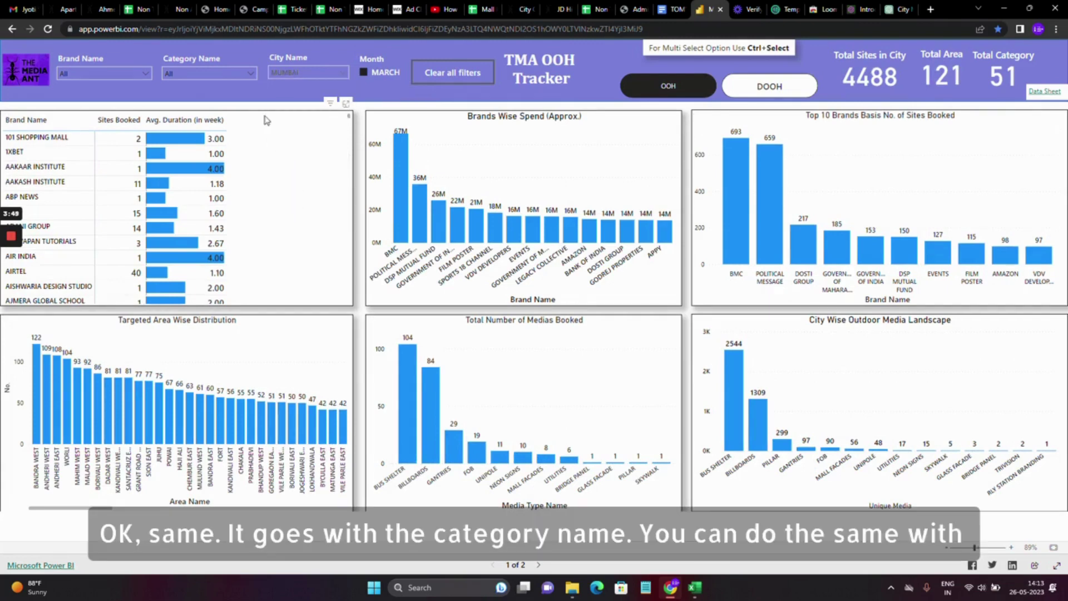
Filter the OOH page to the ECOMMERCE category.
{"action": "left_click", "coordinate": [243, 75]}
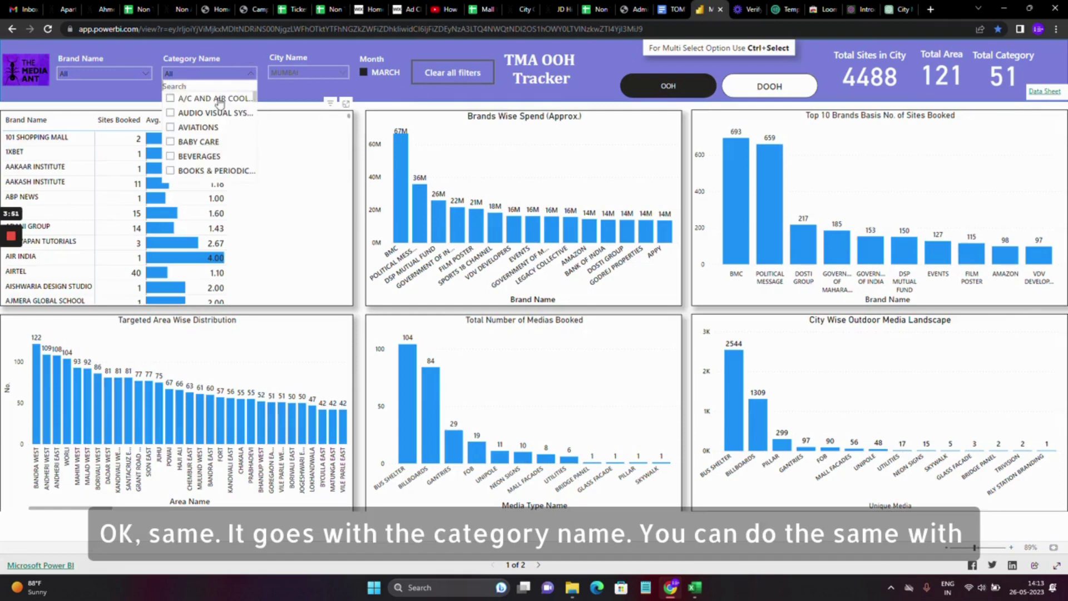
{"action": "scroll", "coordinate": [214, 148], "scroll_direction": "down", "scroll_amount": 5}
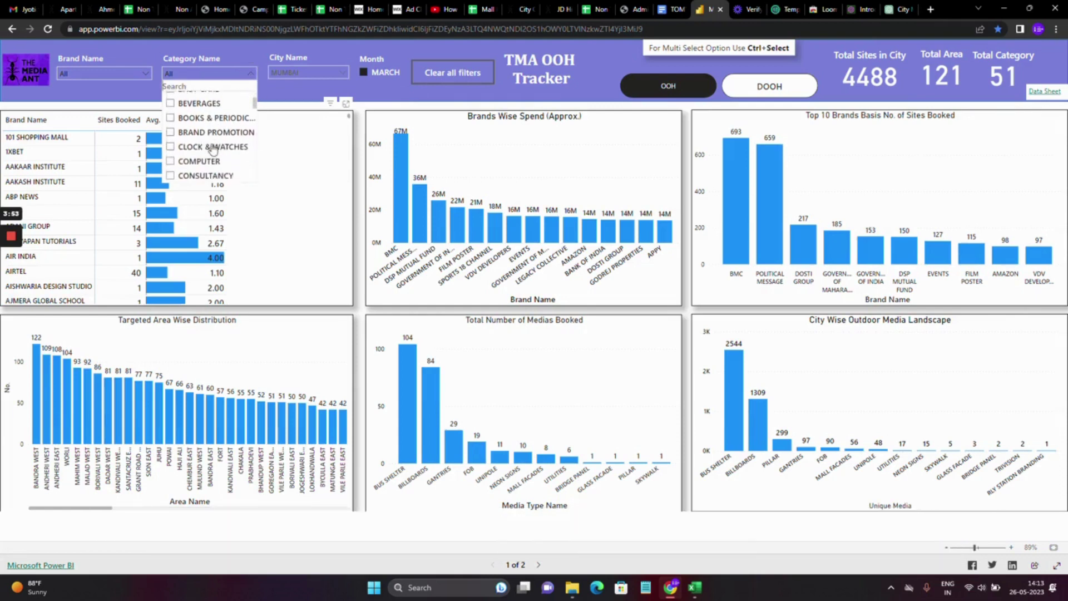
{"action": "scroll", "coordinate": [213, 145], "scroll_direction": "up", "scroll_amount": 1}
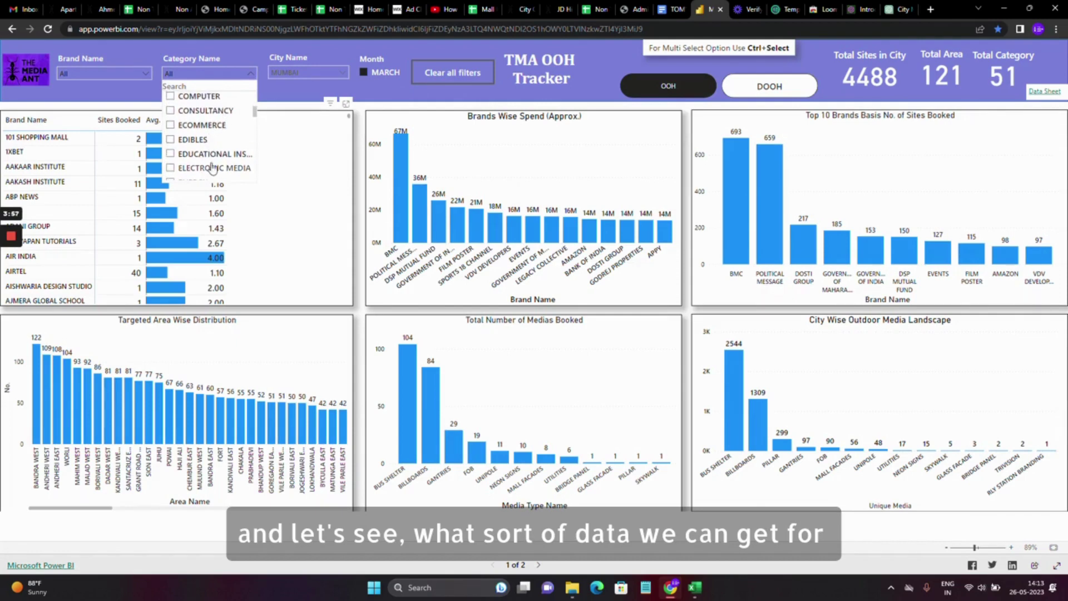
{"action": "scroll", "coordinate": [214, 161], "scroll_direction": "down", "scroll_amount": 1}
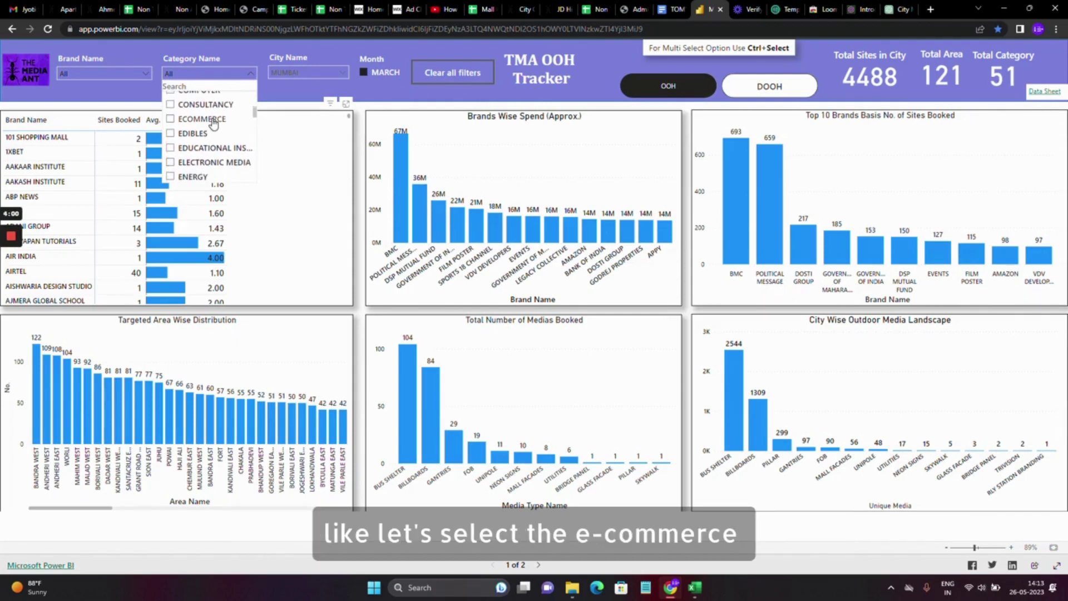
{"action": "left_click", "coordinate": [214, 121]}
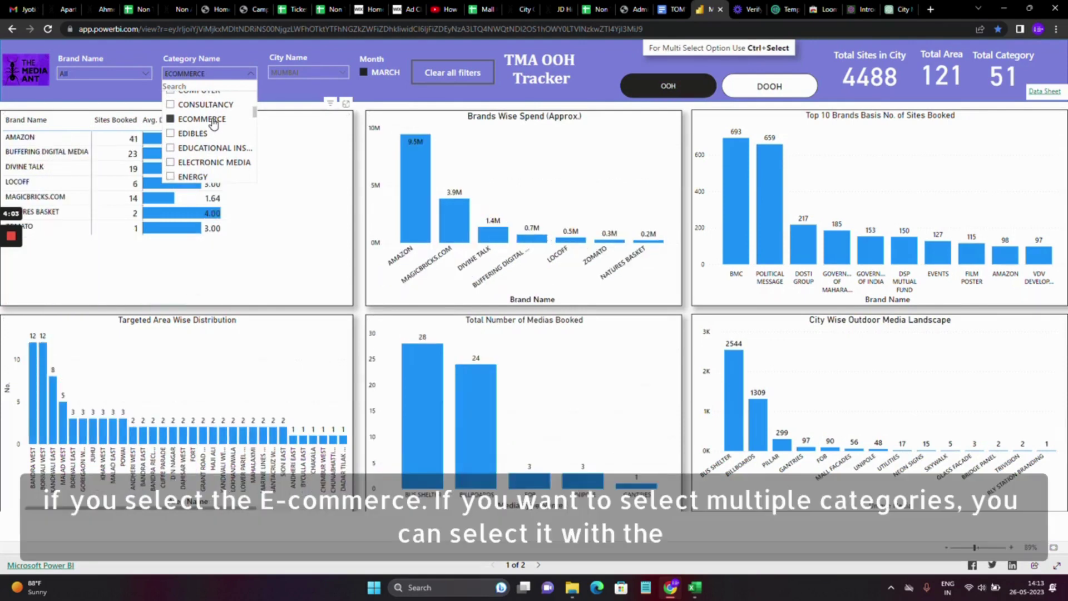
Add the educational institutions and EDIBLES categories to the category filter, and remove both so only ECOMMERCE stays selected.
{"action": "left_click", "coordinate": [183, 151], "text": "ctrl"}
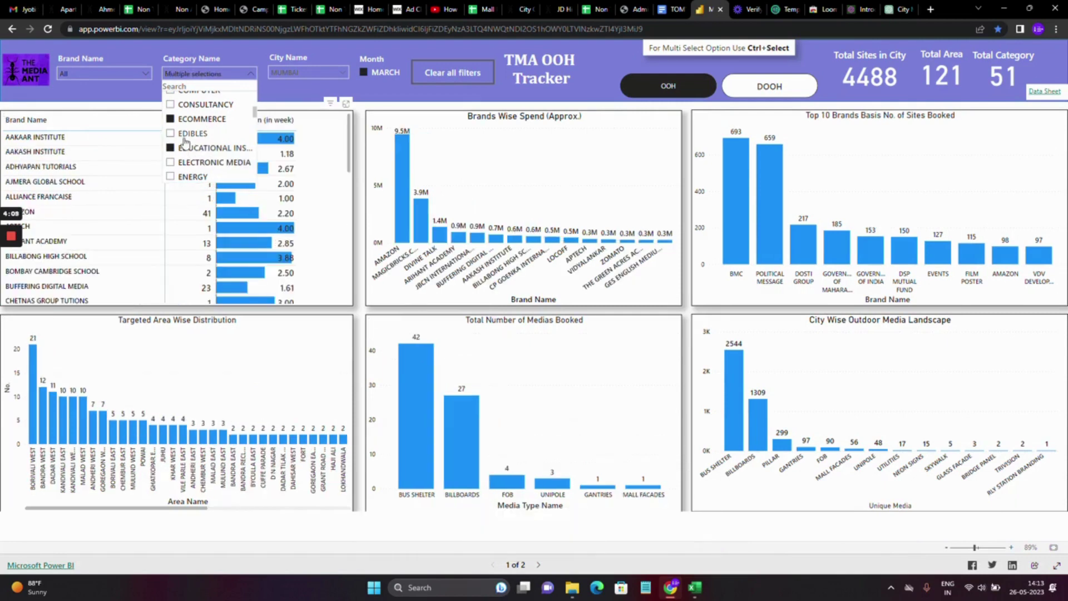
{"action": "left_click", "coordinate": [184, 139], "text": "ctrl"}
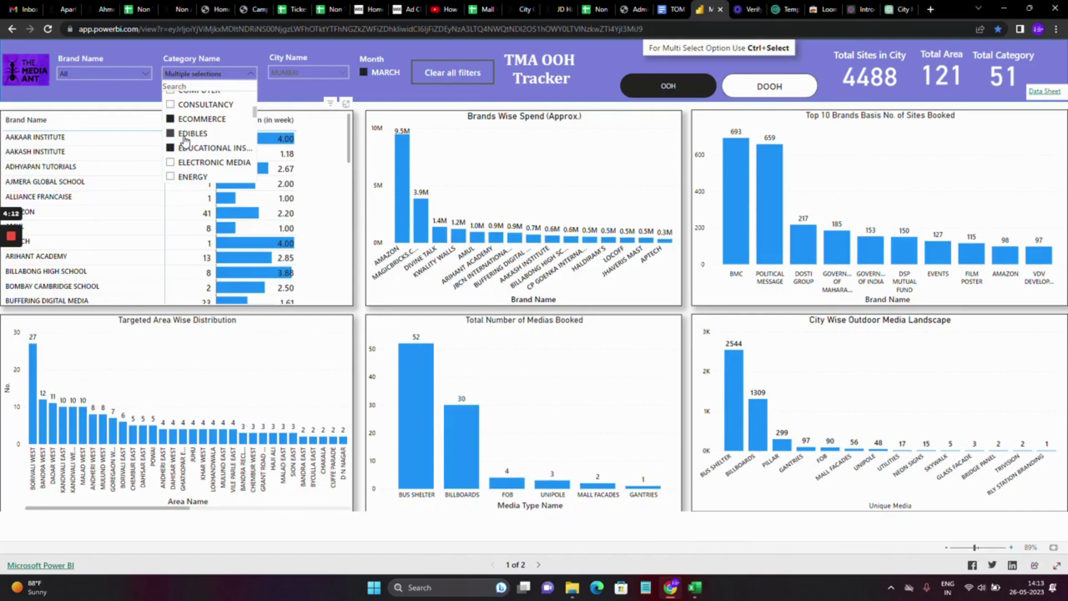
{"action": "left_click", "coordinate": [185, 139], "text": "ctrl"}
{"action": "left_click", "coordinate": [183, 149], "text": "ctrl"}
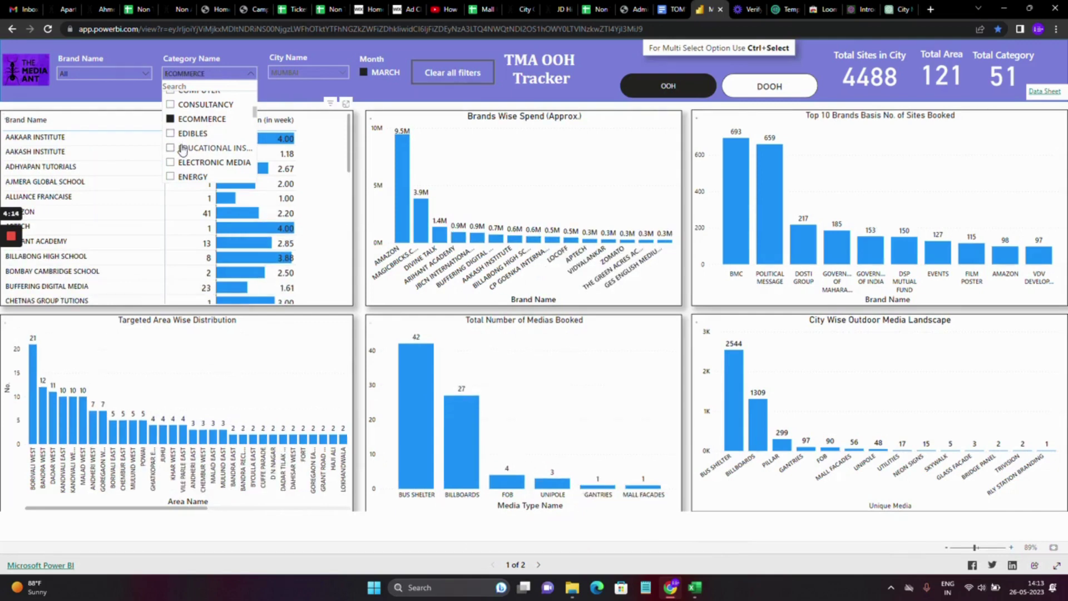
{"action": "left_click", "coordinate": [306, 149]}
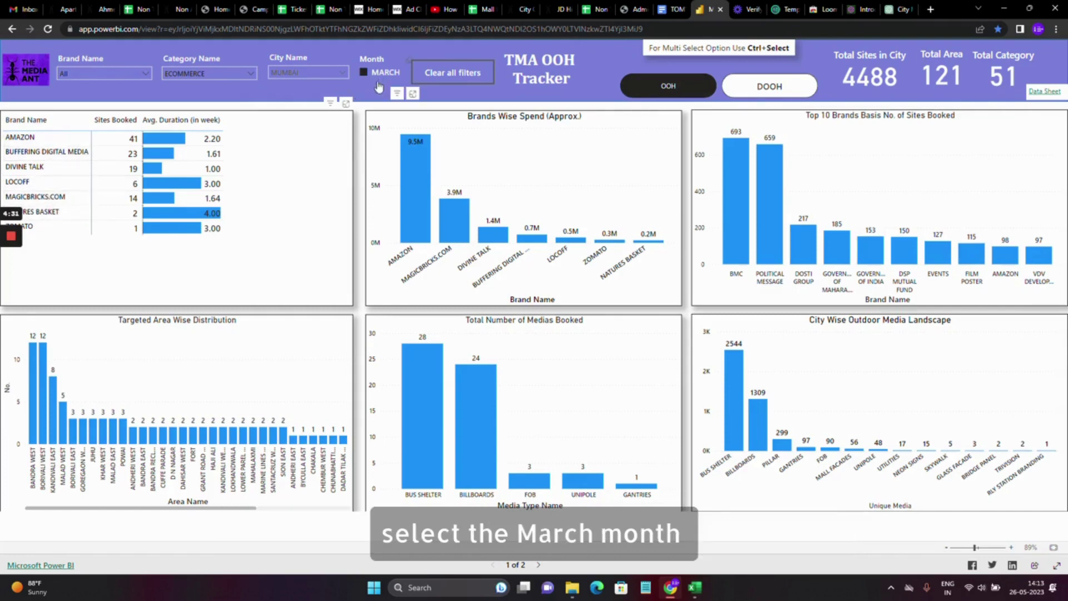
{"action": "left_click", "coordinate": [309, 72]}
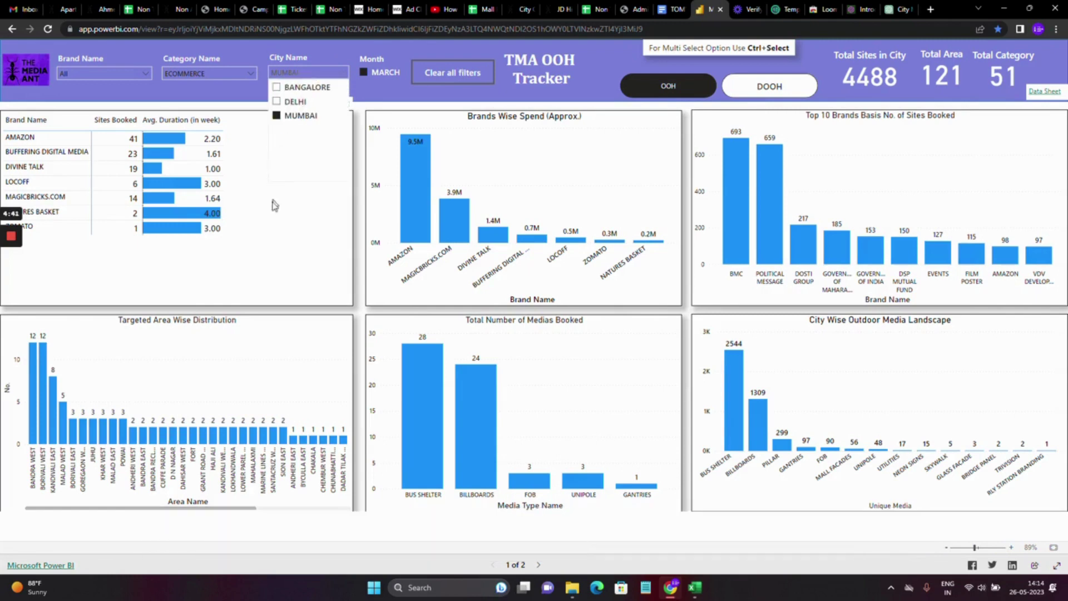
{"action": "left_click", "coordinate": [299, 77]}
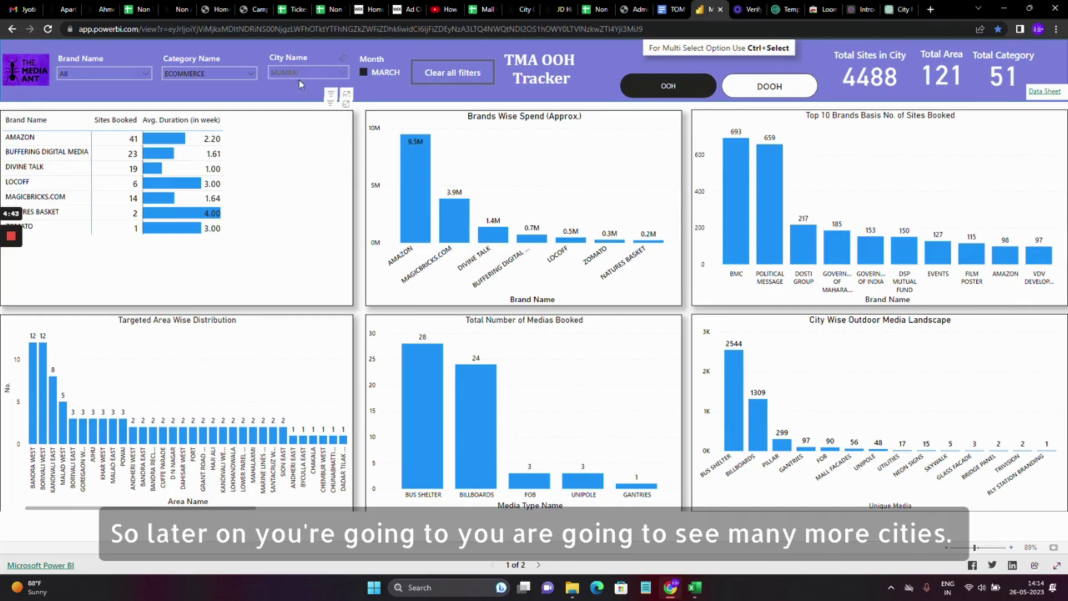
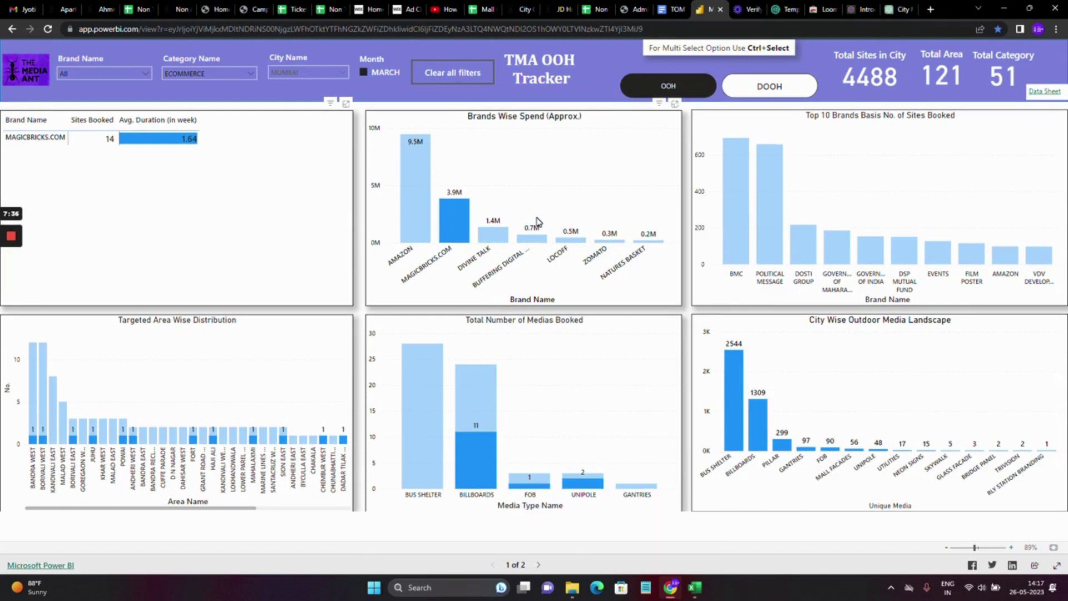
Highlight DIVINE TALK in the brand-wise spend chart to examine its booked sites, duration, targeted areas and media types.
{"action": "left_click", "coordinate": [499, 238]}
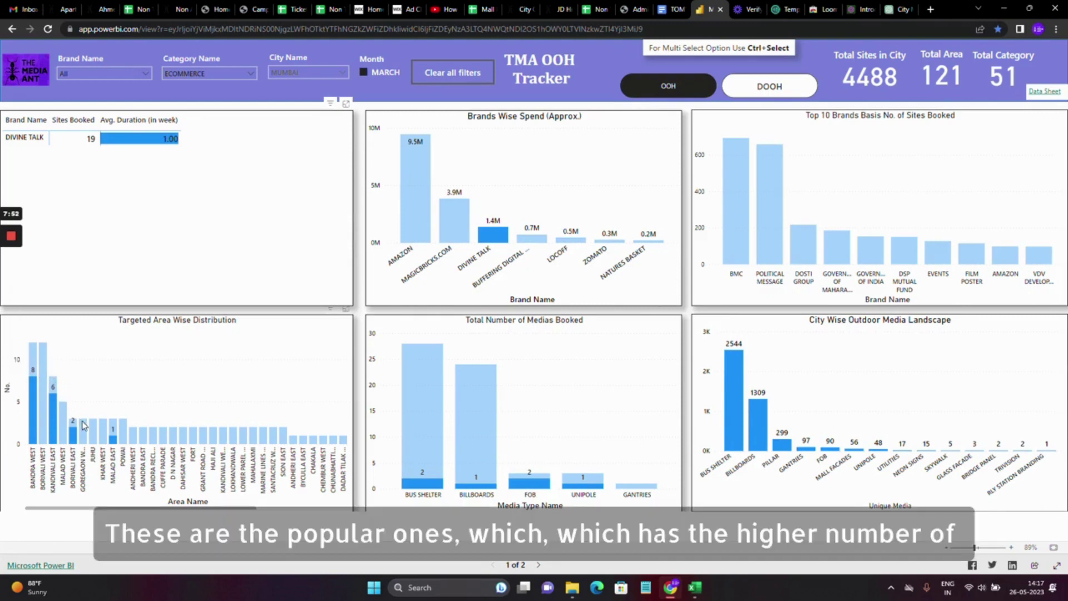
{"action": "mouse_move", "coordinate": [54, 356]}
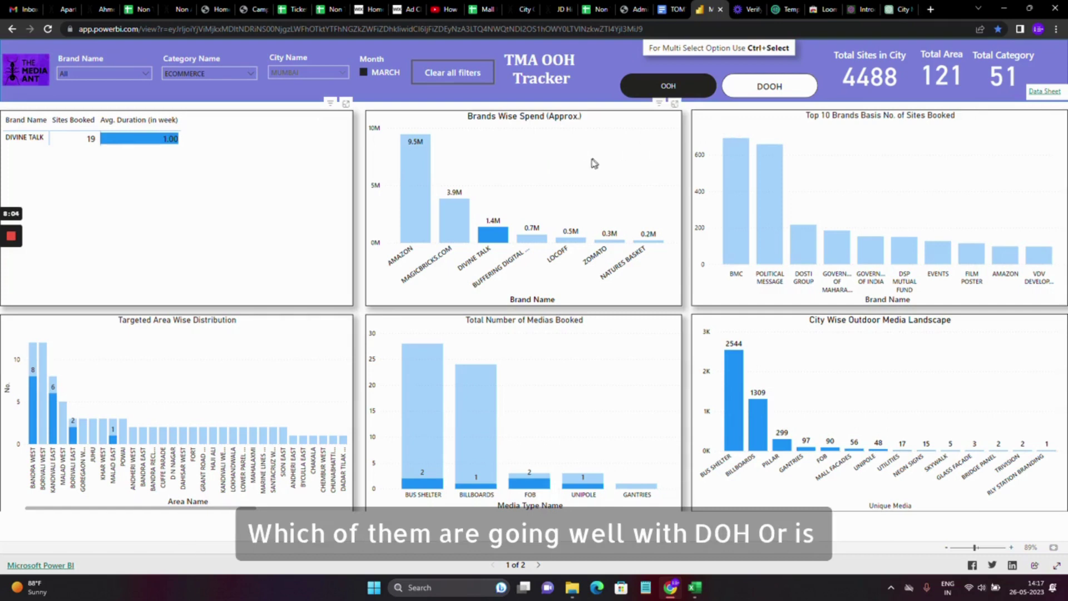
Switch the report to the DOOH page and filter it to the ECOMMERCE category.
{"action": "left_click", "coordinate": [778, 88]}
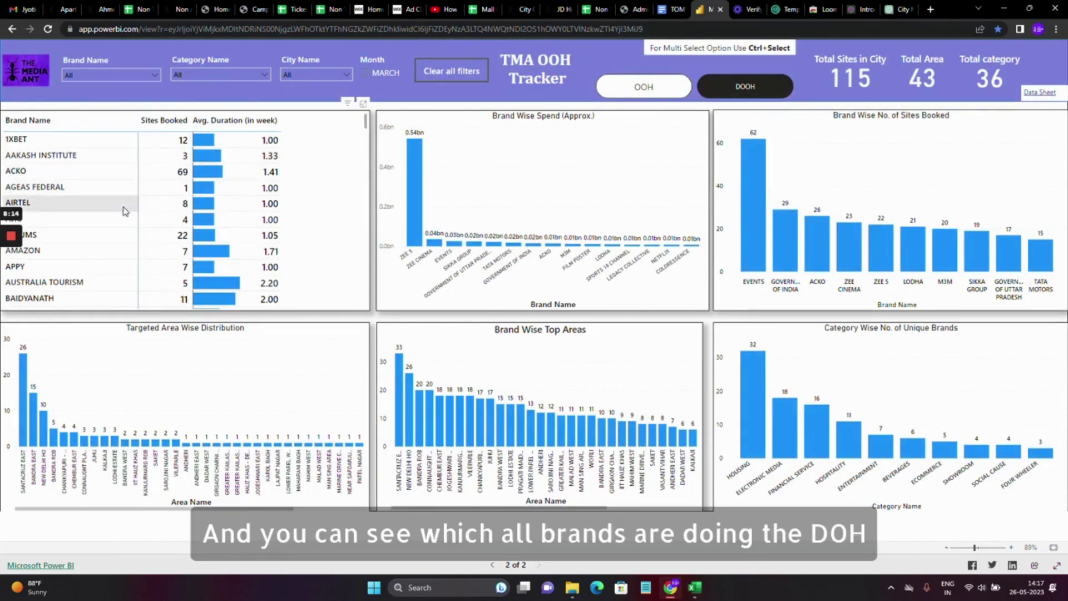
{"action": "scroll", "coordinate": [125, 212], "scroll_direction": "down", "scroll_amount": 12}
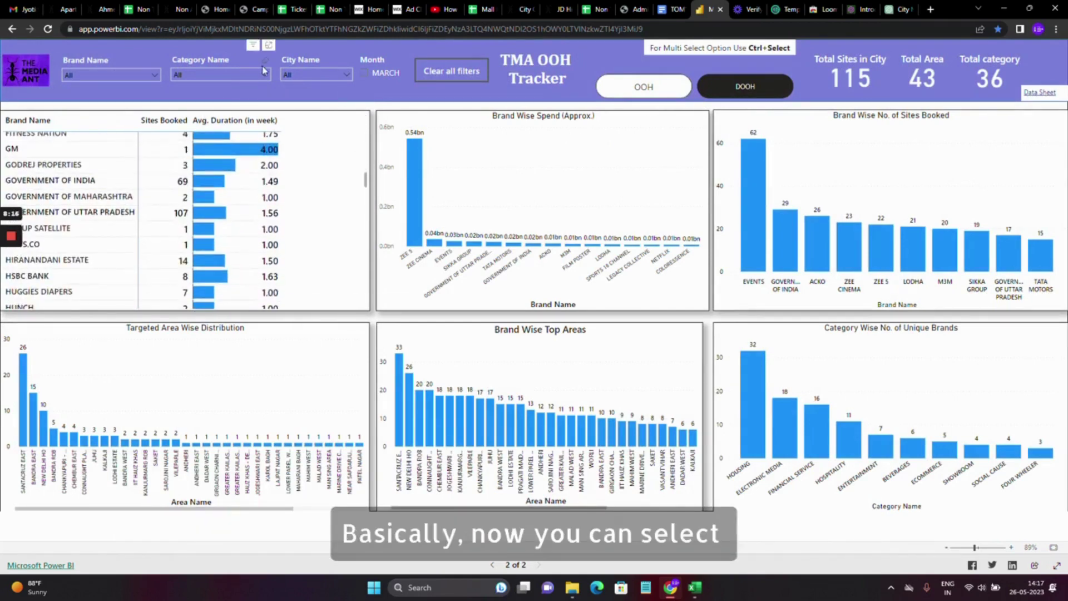
{"action": "left_click", "coordinate": [208, 76]}
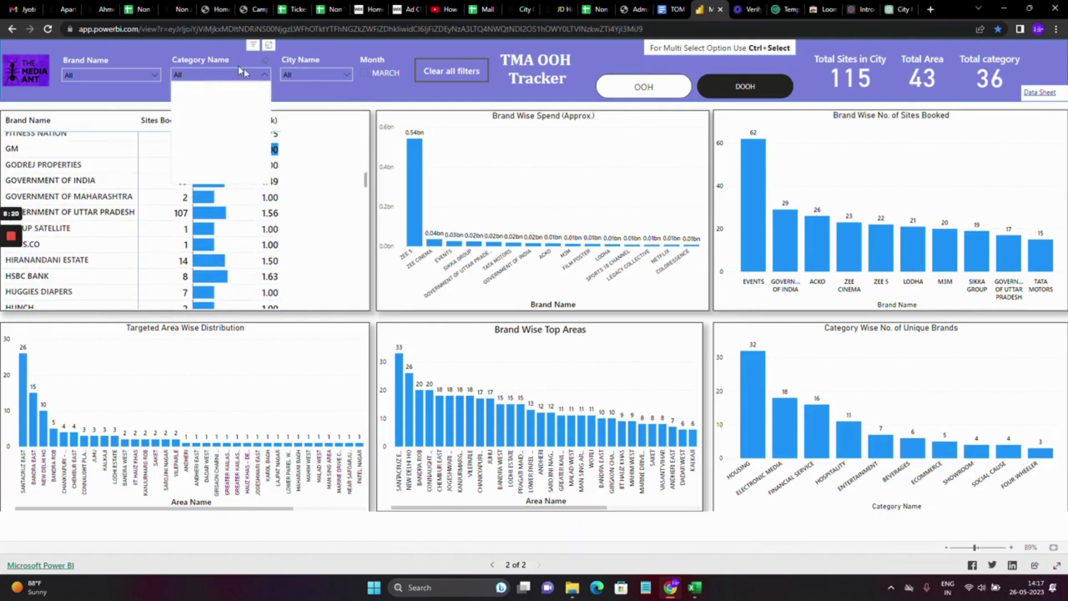
{"action": "scroll", "coordinate": [210, 138], "scroll_direction": "down", "scroll_amount": 1}
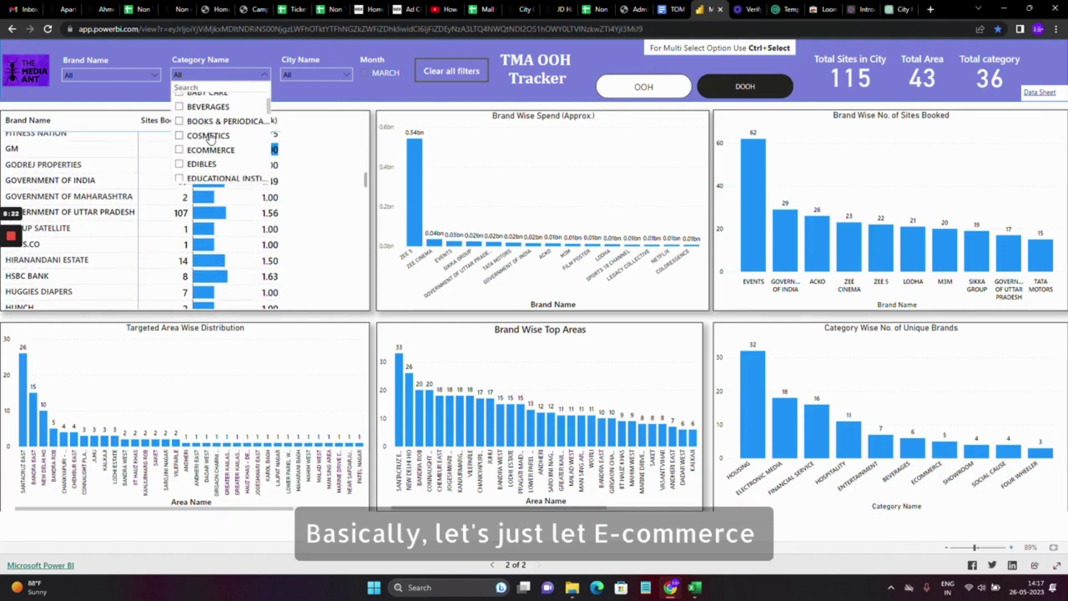
{"action": "scroll", "coordinate": [210, 138], "scroll_direction": "down", "scroll_amount": 2}
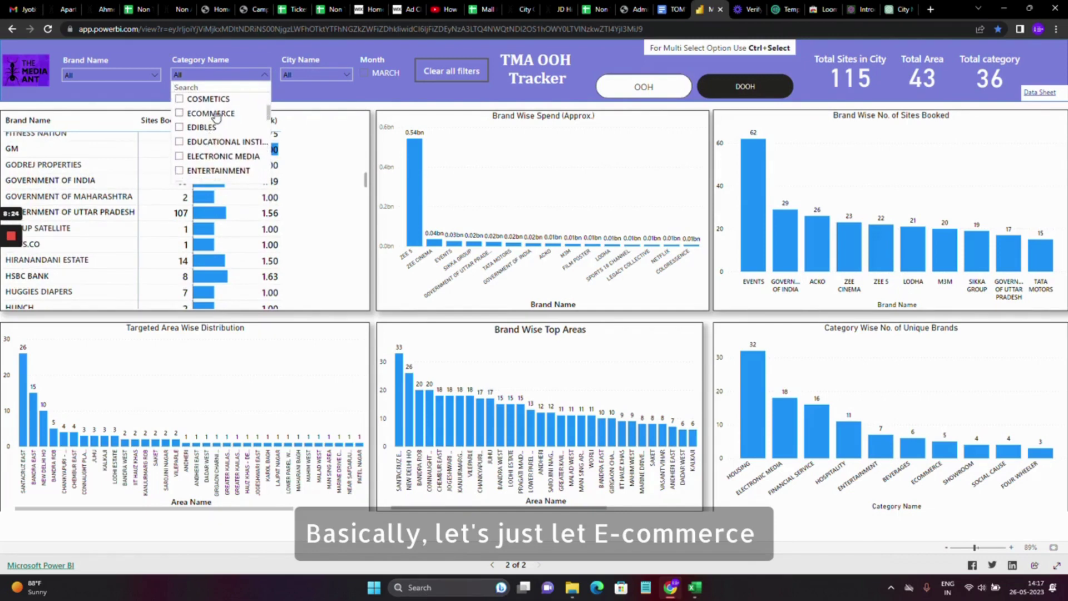
{"action": "left_click", "coordinate": [216, 114]}
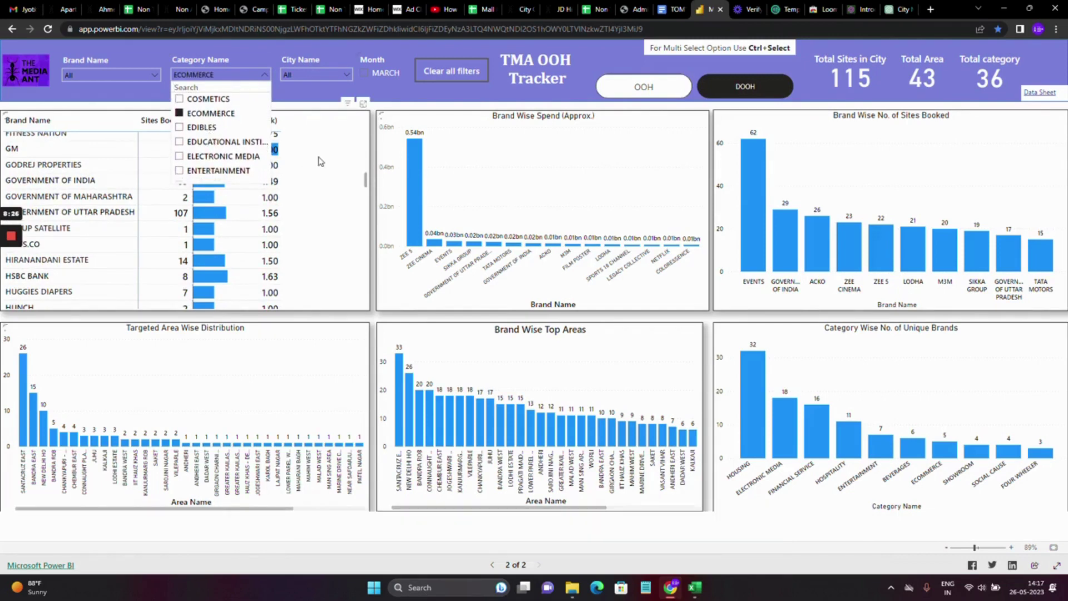
{"action": "left_click", "coordinate": [336, 160]}
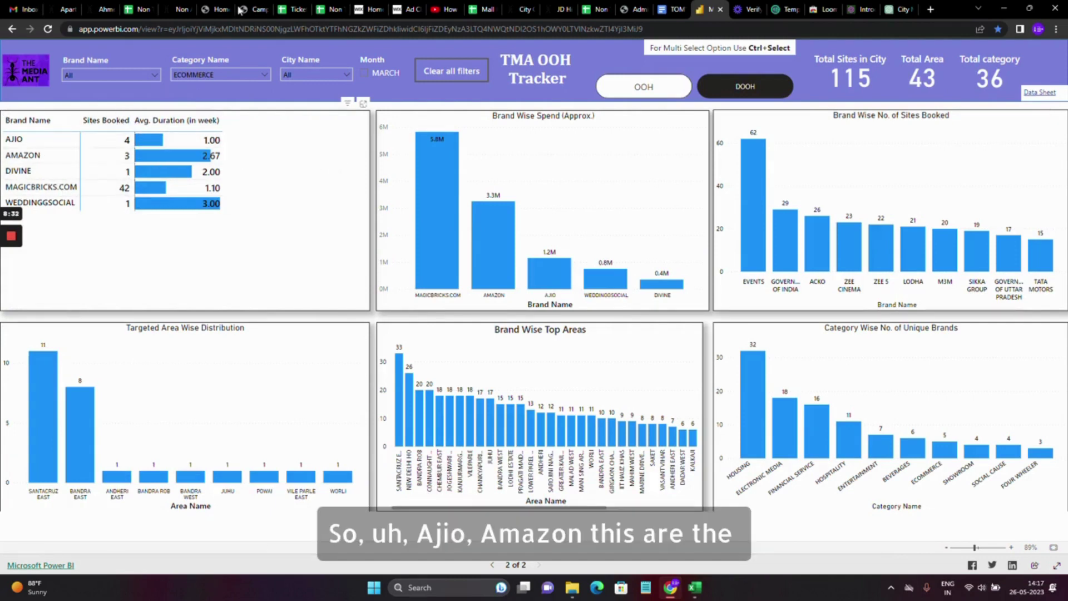
Filter the DOOH page to the city MUMBAI and select AJIO in the brand-wise spend chart to isolate its campaign data.
{"action": "left_click", "coordinate": [319, 77]}
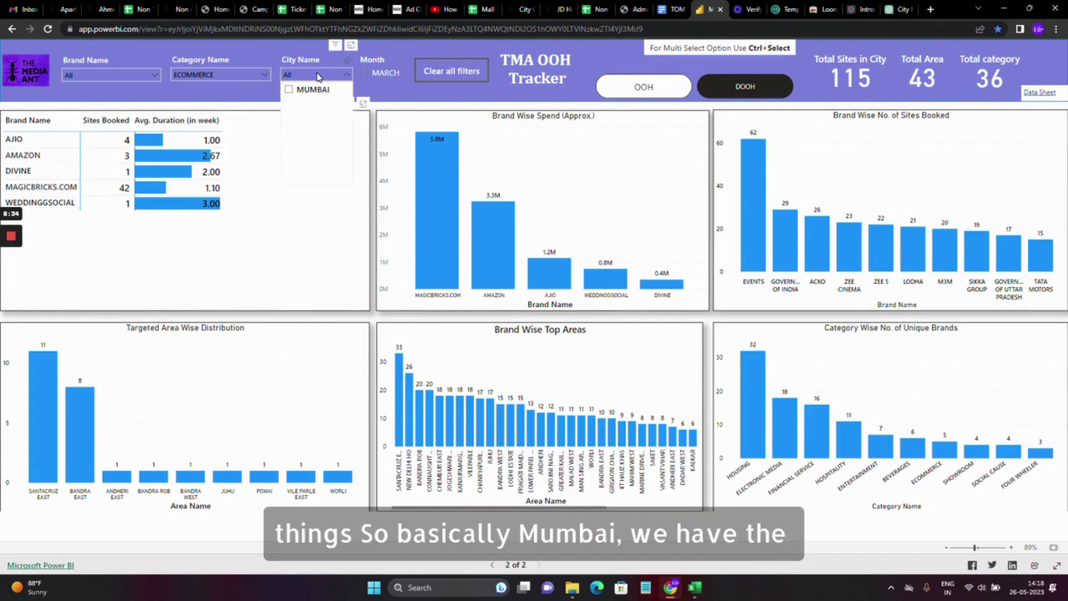
{"action": "left_click", "coordinate": [305, 90]}
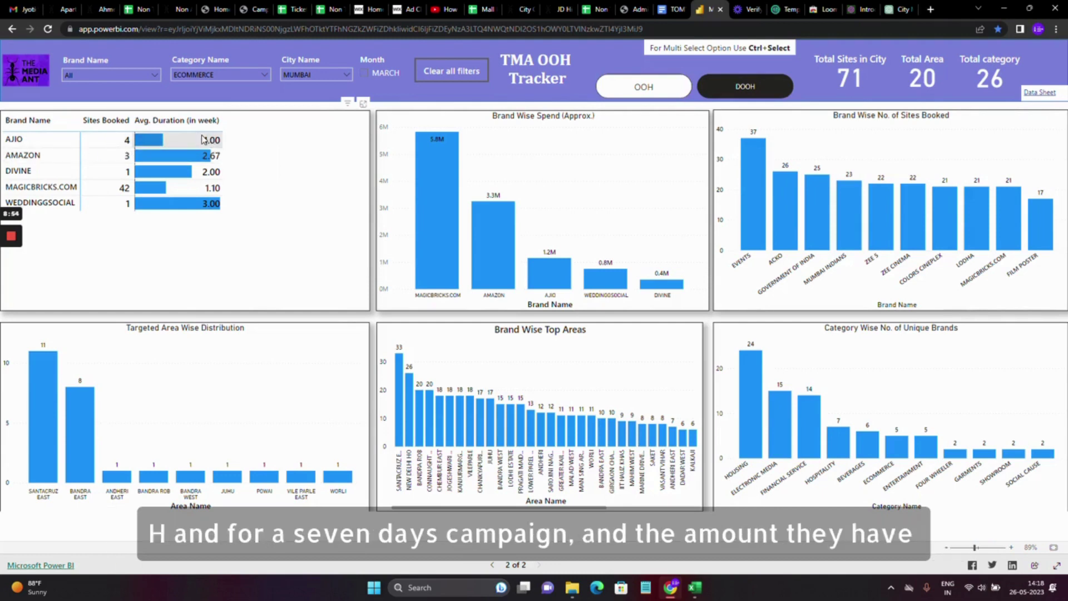
{"action": "left_click", "coordinate": [544, 272]}
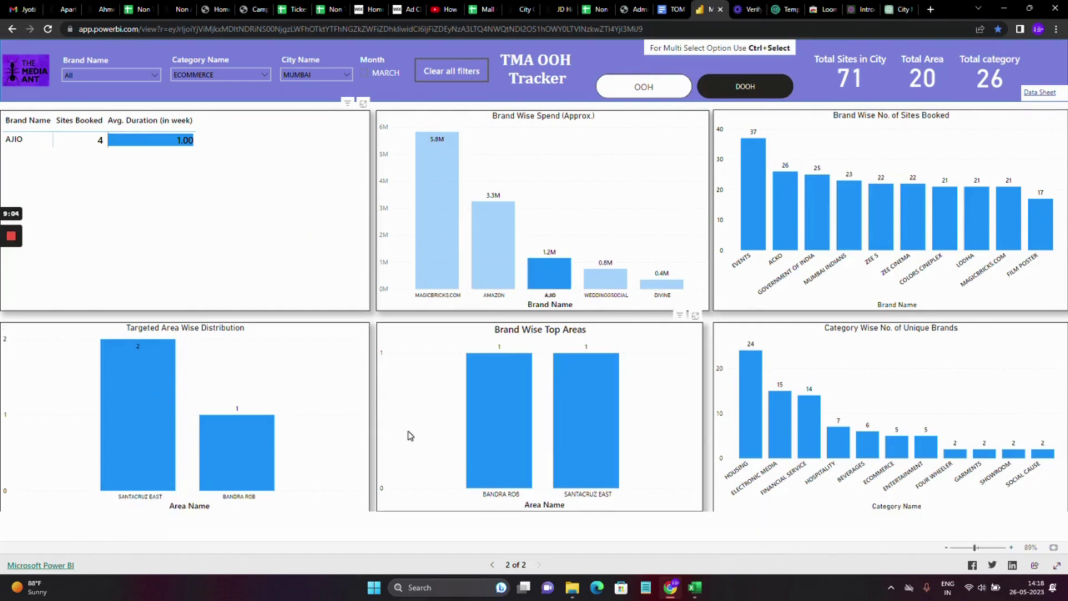
{"action": "mouse_move", "coordinate": [516, 440]}
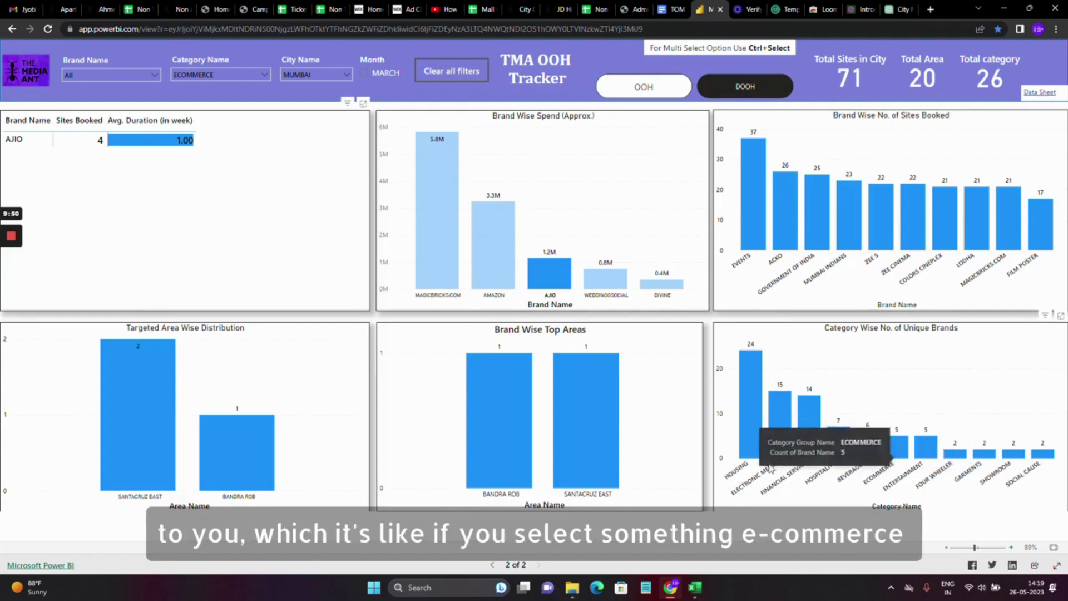
Highlight ECOMMERCE in the DOOH chart of unique brands per category, and switch the report back to the OOH page.
{"action": "left_click", "coordinate": [889, 449]}
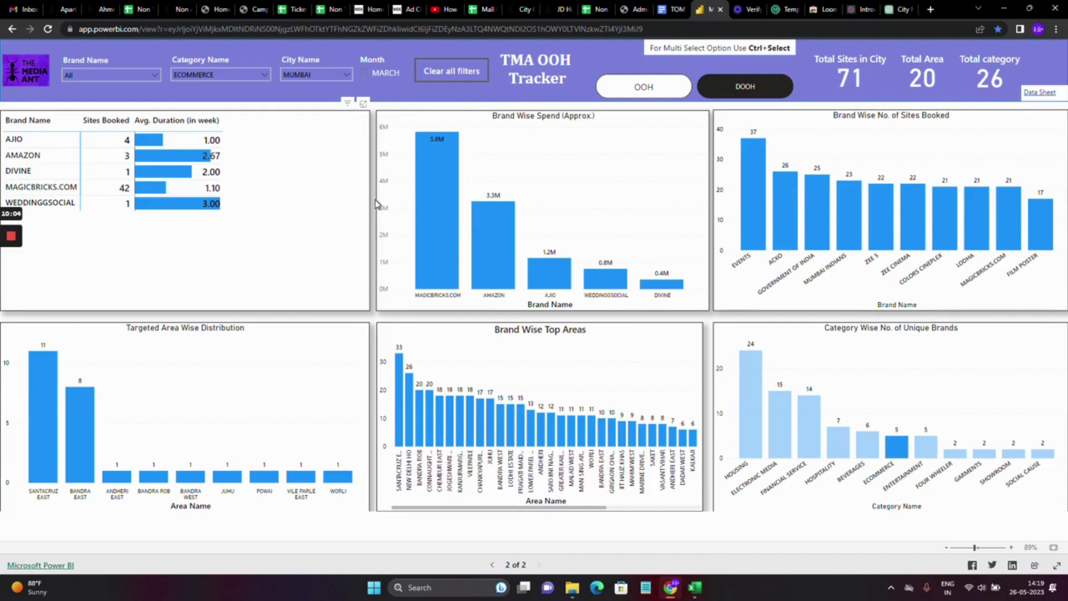
{"action": "left_click", "coordinate": [638, 96]}
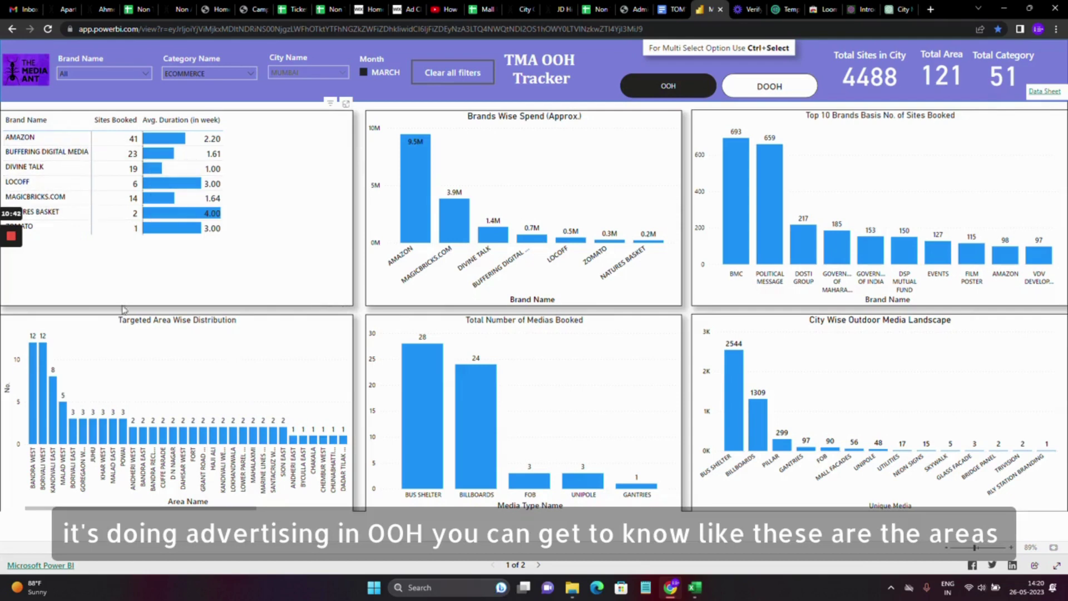
Examine the full range of areas targeted by ECOMMERCE brands in MUMBAI in the Targeted Area Wise Distribution chart.
{"action": "scroll", "coordinate": [205, 406], "scroll_direction": "down", "scroll_amount": 2}
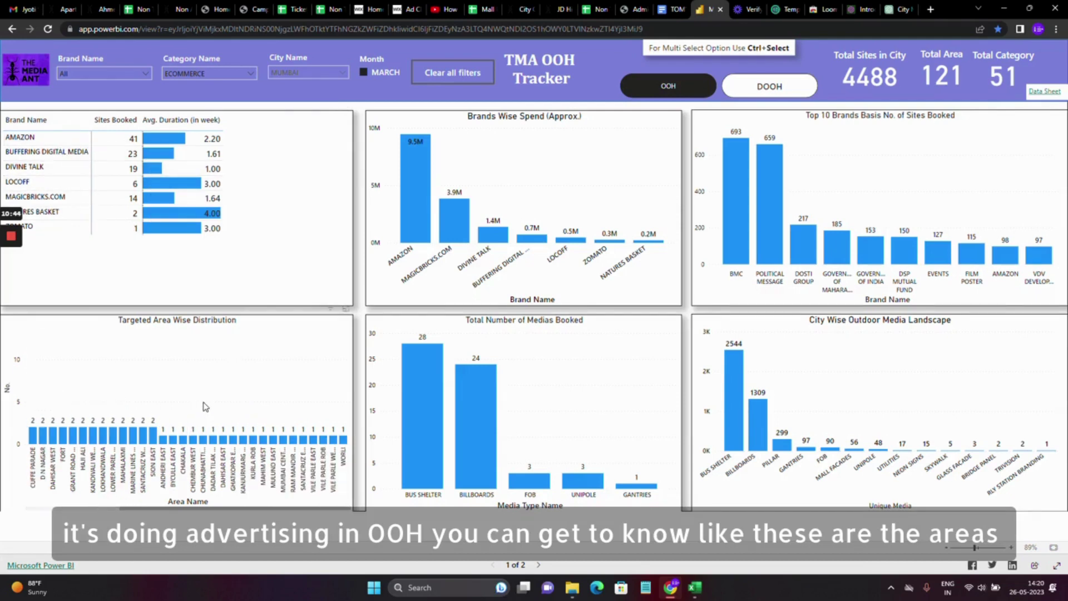
{"action": "scroll", "coordinate": [205, 406], "scroll_direction": "up", "scroll_amount": 1}
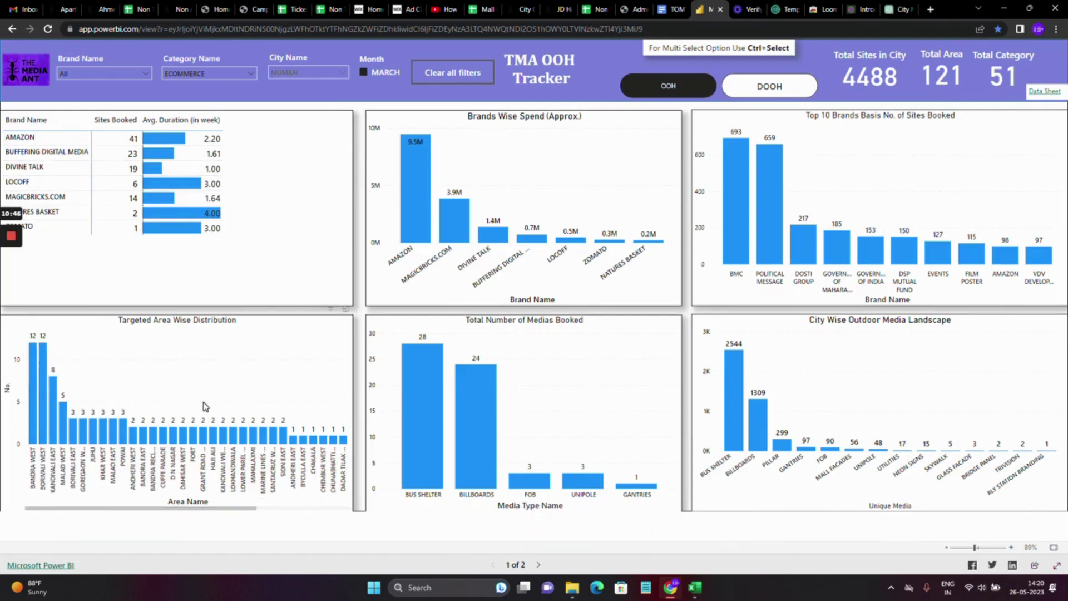
{"action": "scroll", "coordinate": [205, 406], "scroll_direction": "down", "scroll_amount": 5}
{"action": "scroll", "coordinate": [205, 406], "scroll_direction": "up", "scroll_amount": 7}
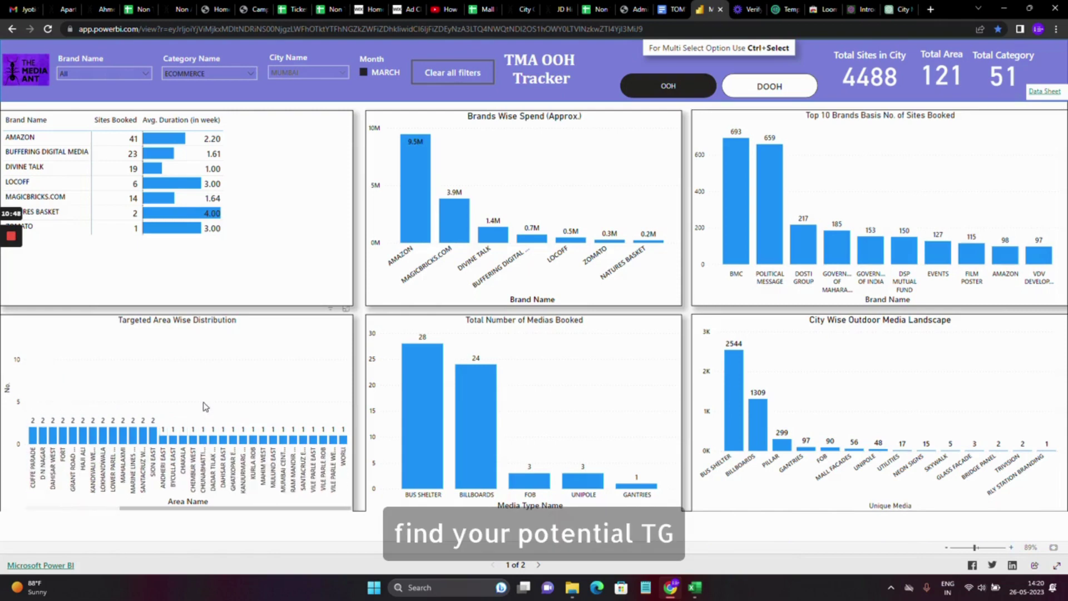
{"action": "scroll", "coordinate": [204, 407], "scroll_direction": "down", "scroll_amount": 3}
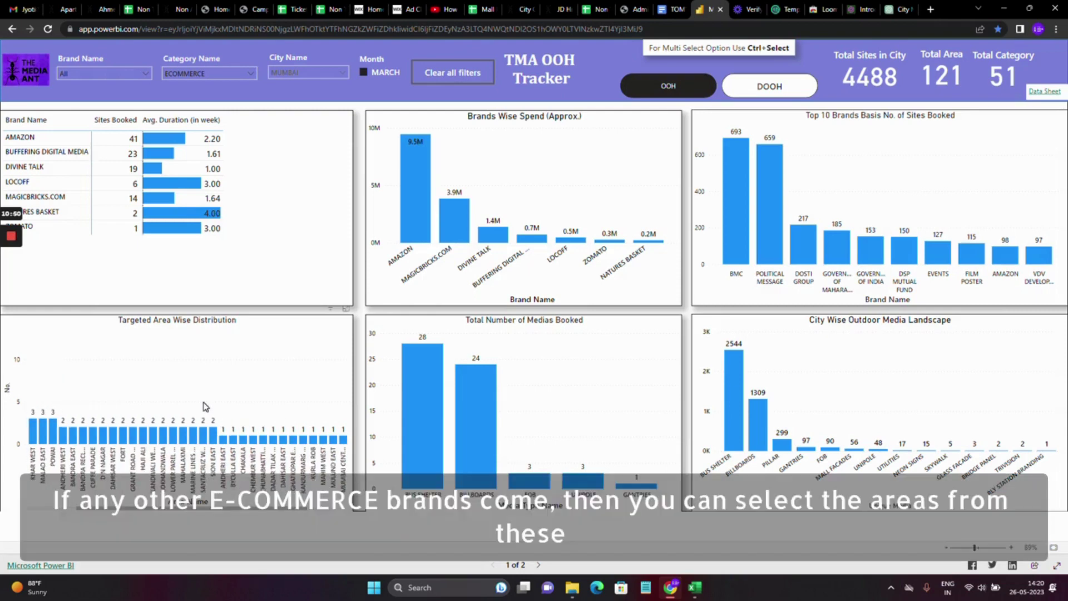
{"action": "scroll", "coordinate": [205, 406], "scroll_direction": "up", "scroll_amount": 4}
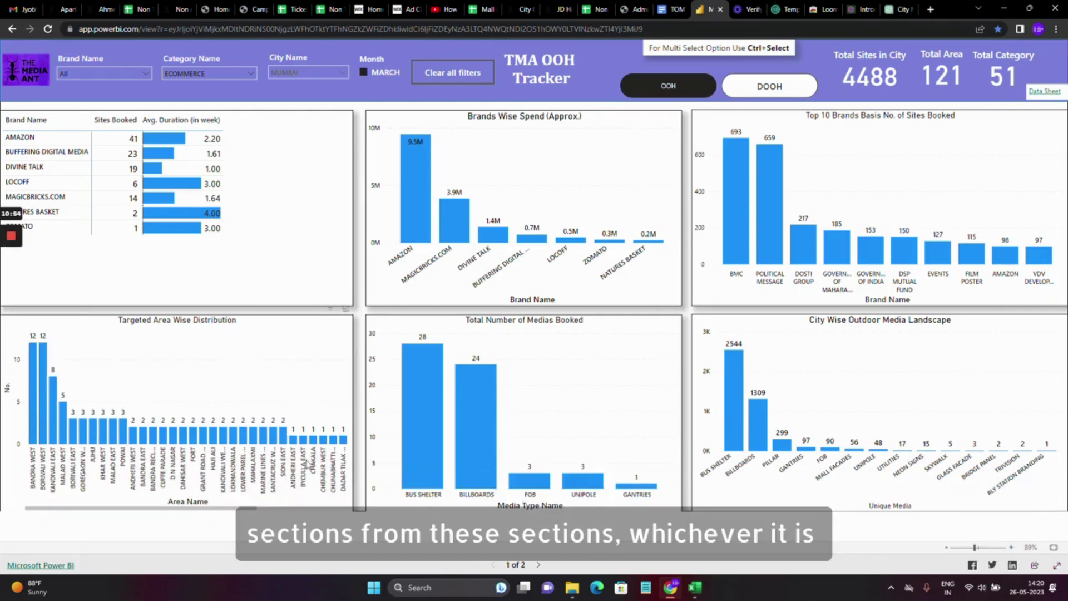
{"action": "scroll", "coordinate": [307, 465], "scroll_direction": "down", "scroll_amount": 13}
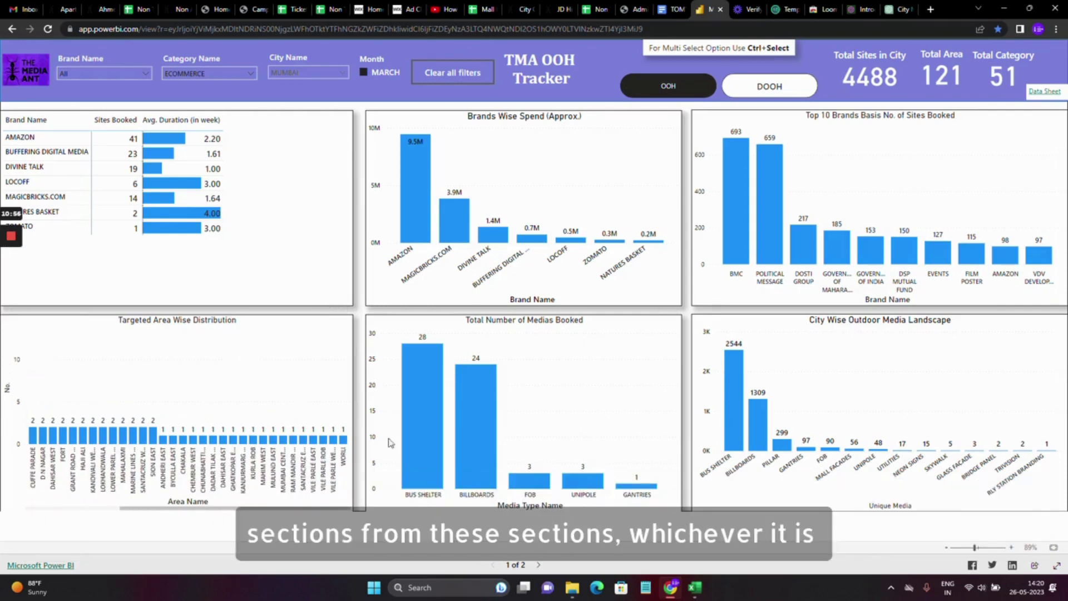
{"action": "scroll", "coordinate": [294, 461], "scroll_direction": "up", "scroll_amount": 8}
{"action": "scroll", "coordinate": [289, 456], "scroll_direction": "up", "scroll_amount": 4}
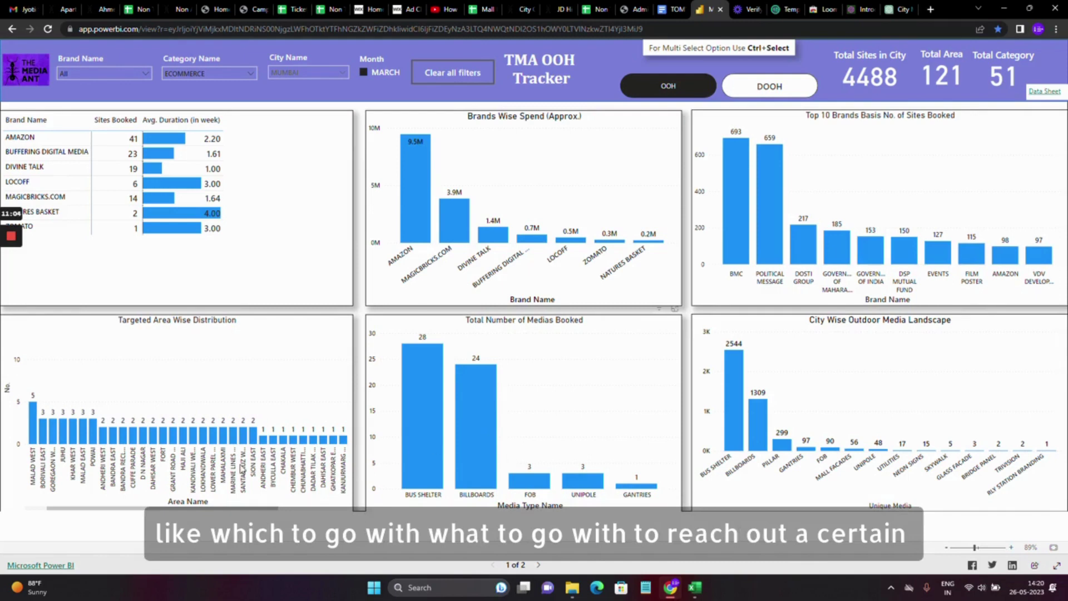
{"action": "scroll", "coordinate": [58, 460], "scroll_direction": "up", "scroll_amount": 3}
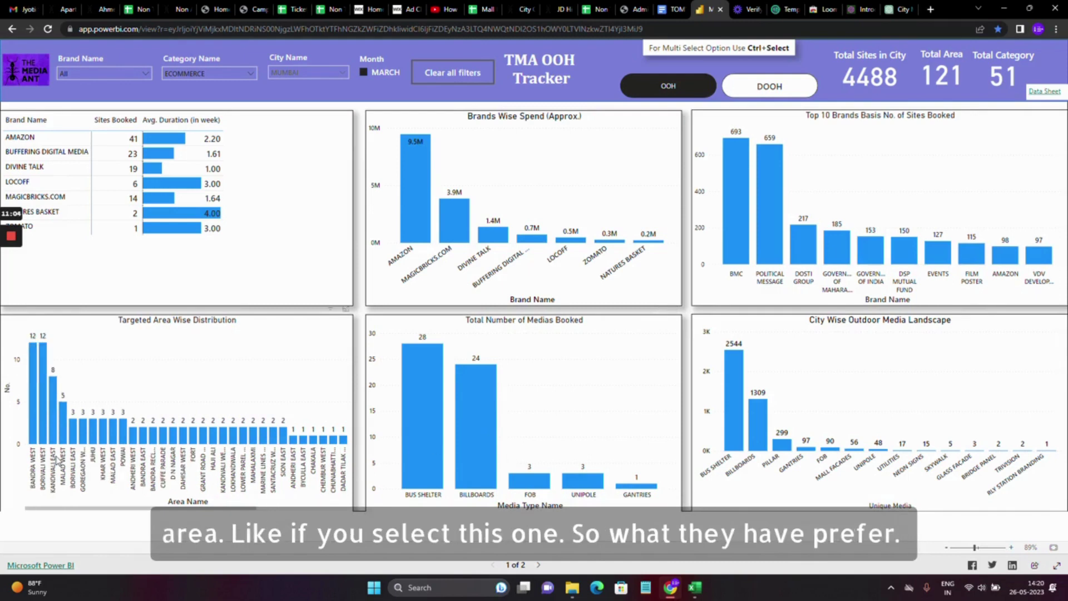
Isolate BANDRA WEST, BORIVALI WEST and KANDIVALI EAST one after another to examine their brands and media types, and clear the area selection.
{"action": "left_click", "coordinate": [35, 408]}
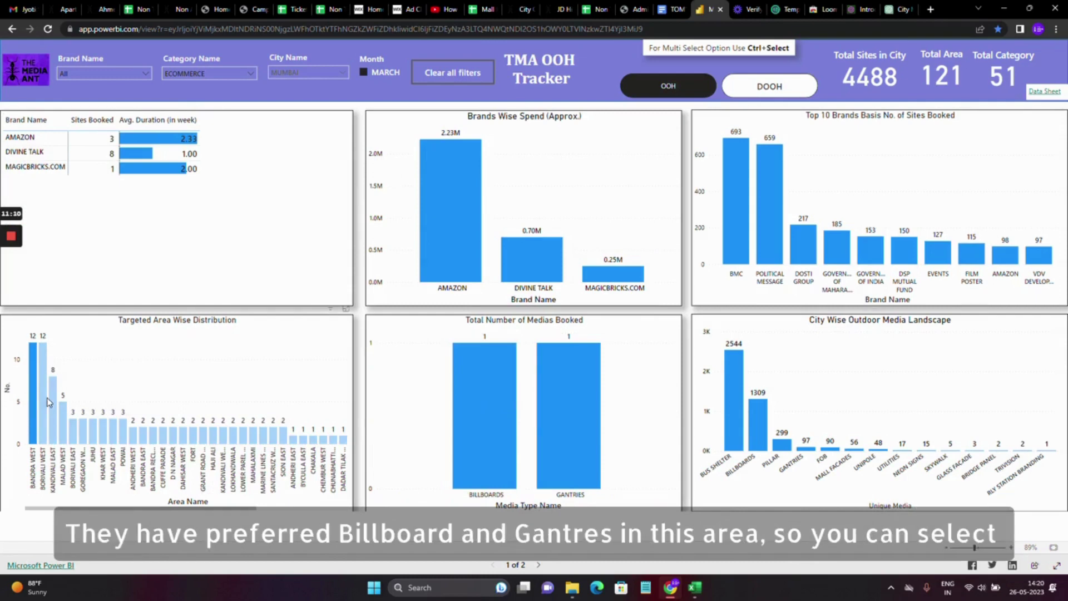
{"action": "left_click", "coordinate": [49, 401]}
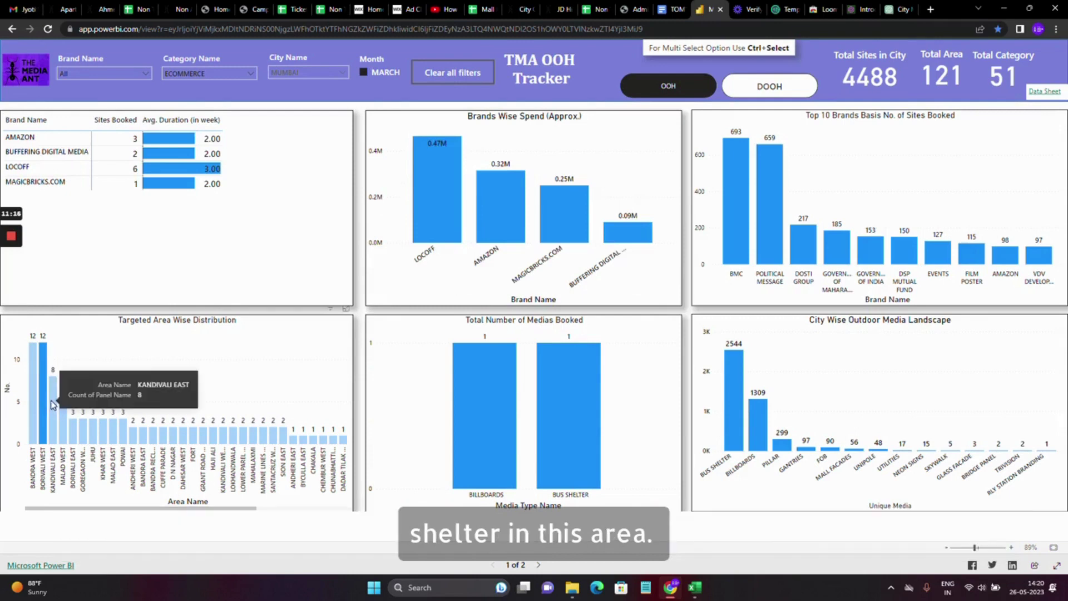
{"action": "left_click", "coordinate": [53, 405]}
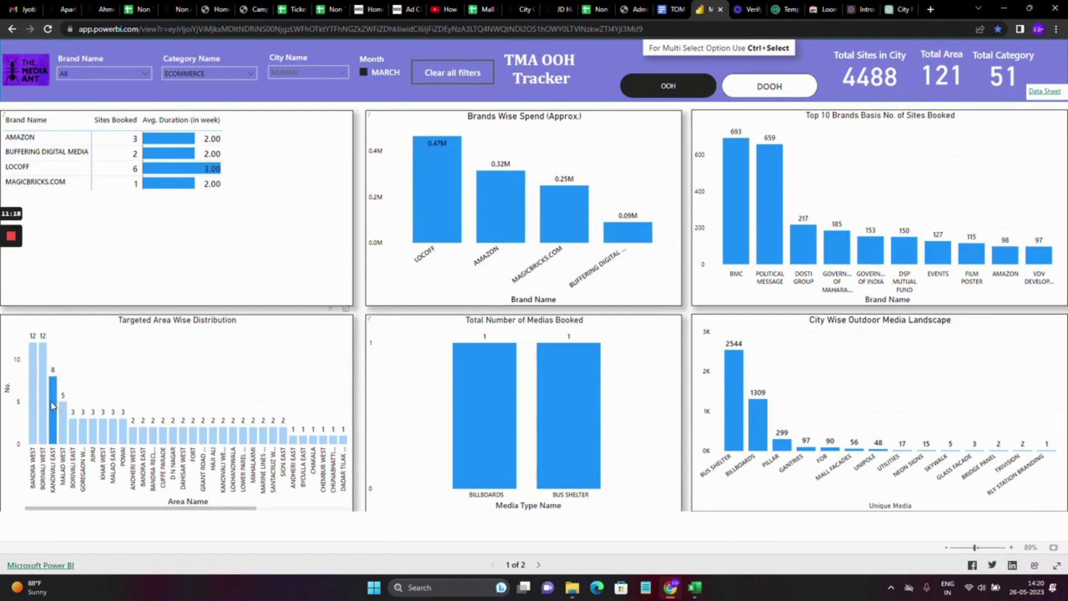
{"action": "mouse_move", "coordinate": [83, 426]}
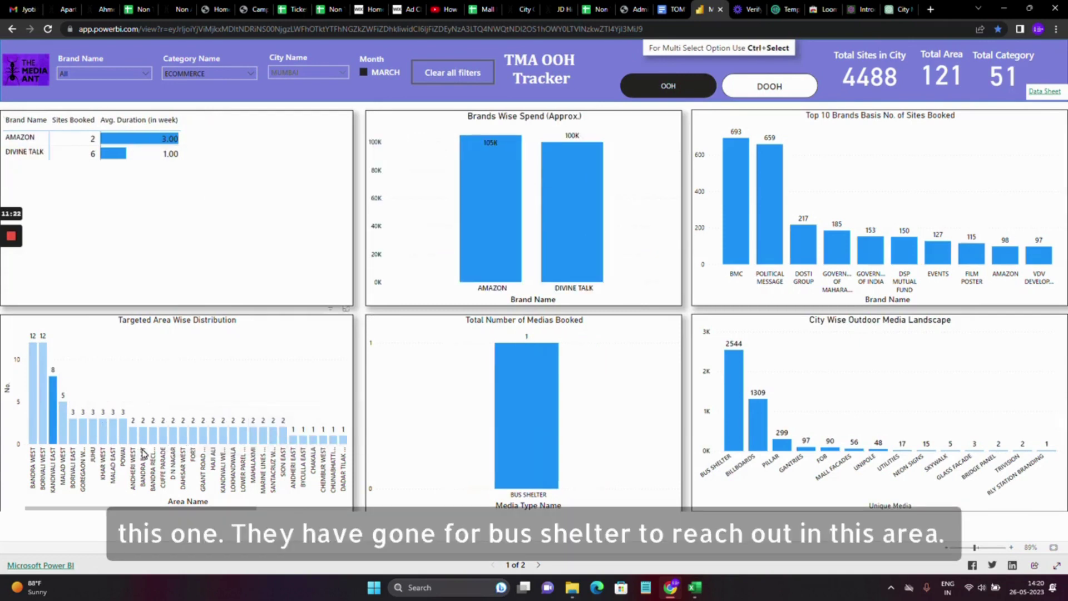
{"action": "left_click", "coordinate": [204, 374]}
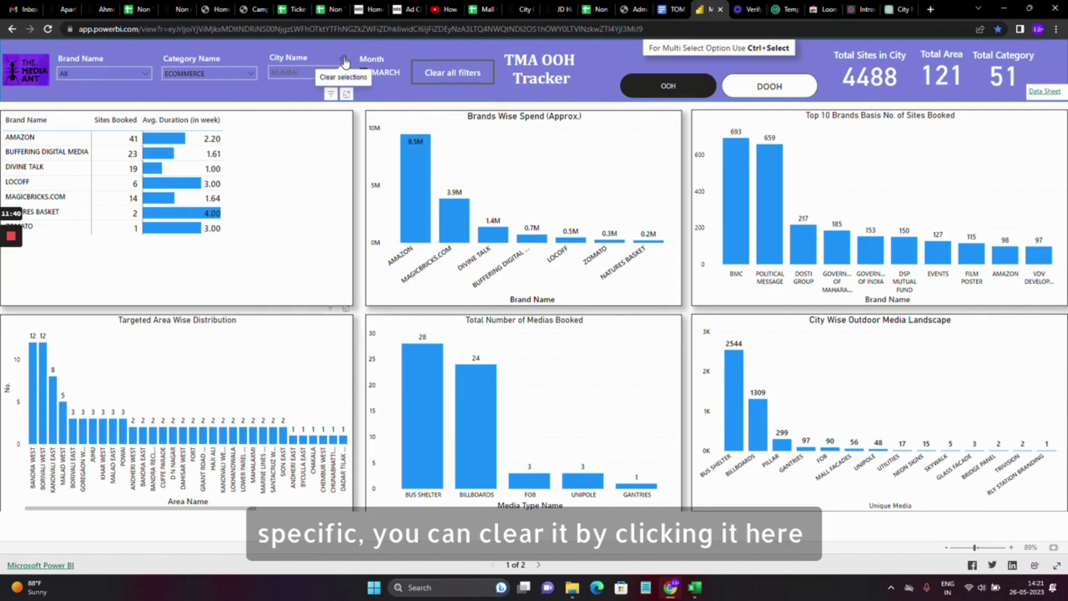
Clear the city selection and the category selection, and reset all remaining filters on the OOH page.
{"action": "left_click", "coordinate": [345, 62]}
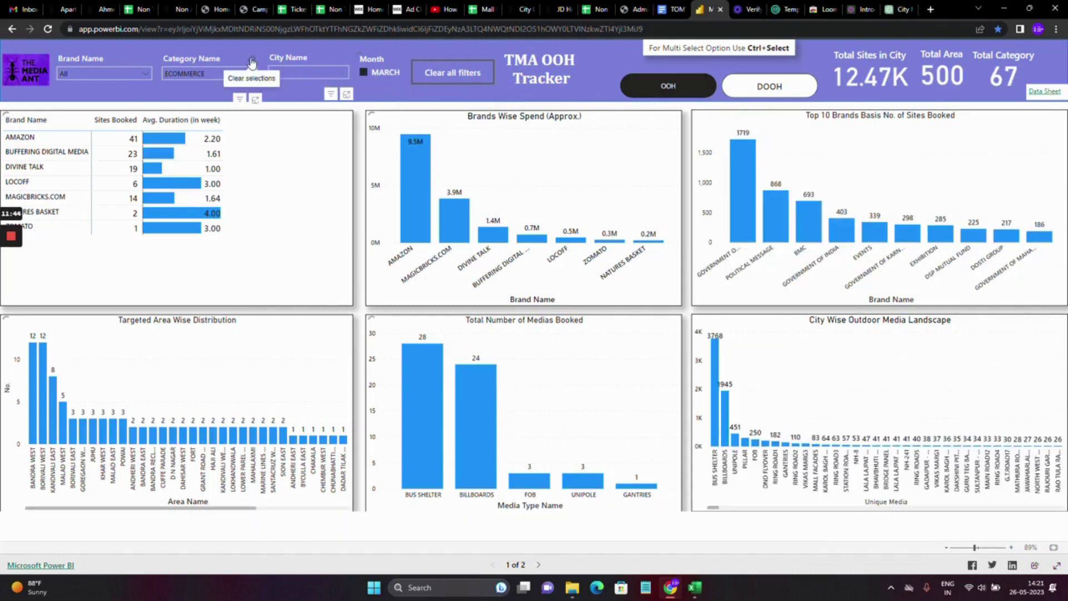
{"action": "left_click", "coordinate": [252, 63]}
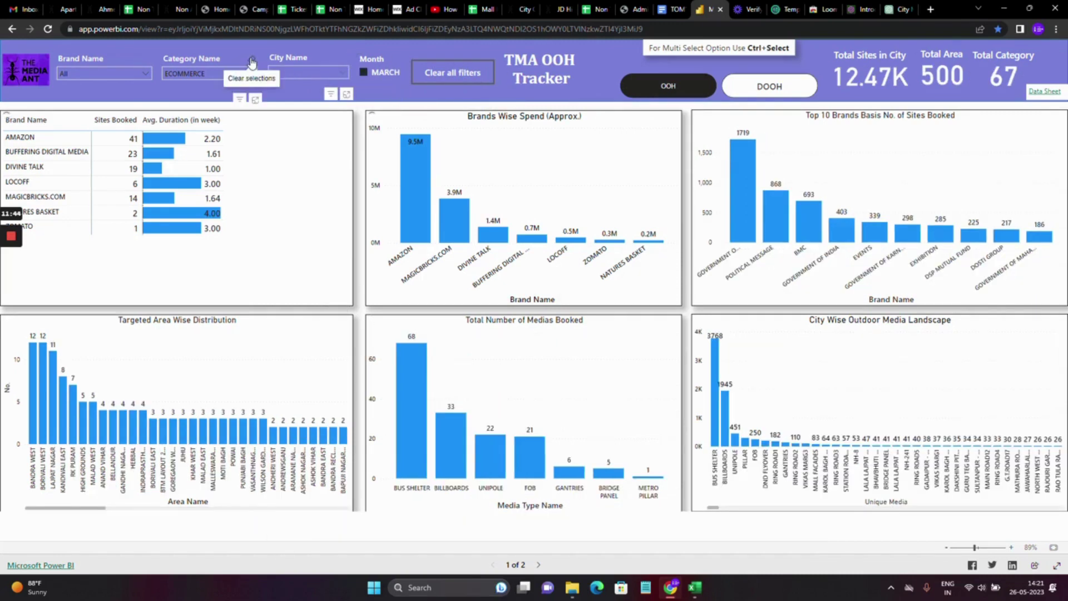
{"action": "left_click", "coordinate": [442, 77]}
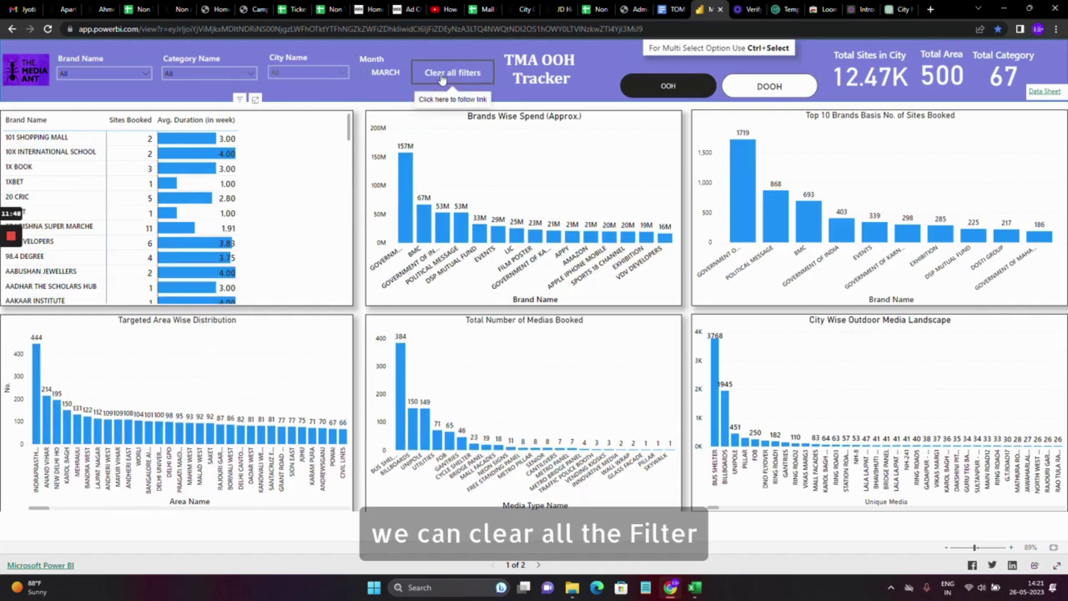